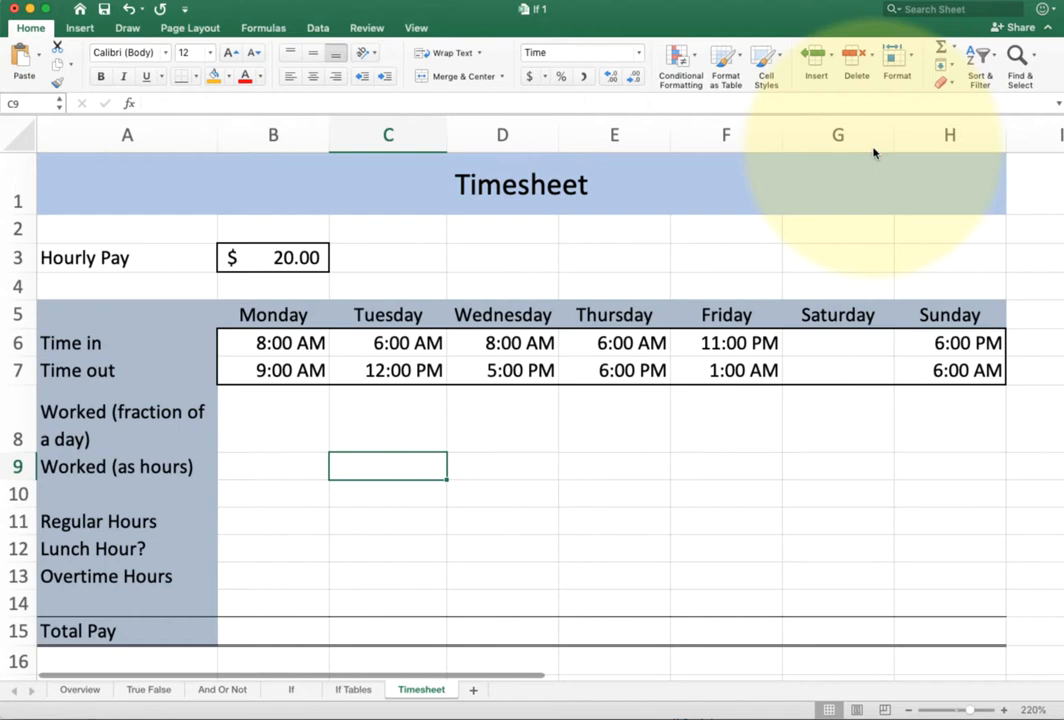
- Enter the test values 1, 2 and 3 down D9:D11 under Wednesday
{"action": "key", "text": "Tab"}
{"action": "type", "text": "1"}
{"action": "key", "text": "Return"}
{"action": "type", "text": "2"}
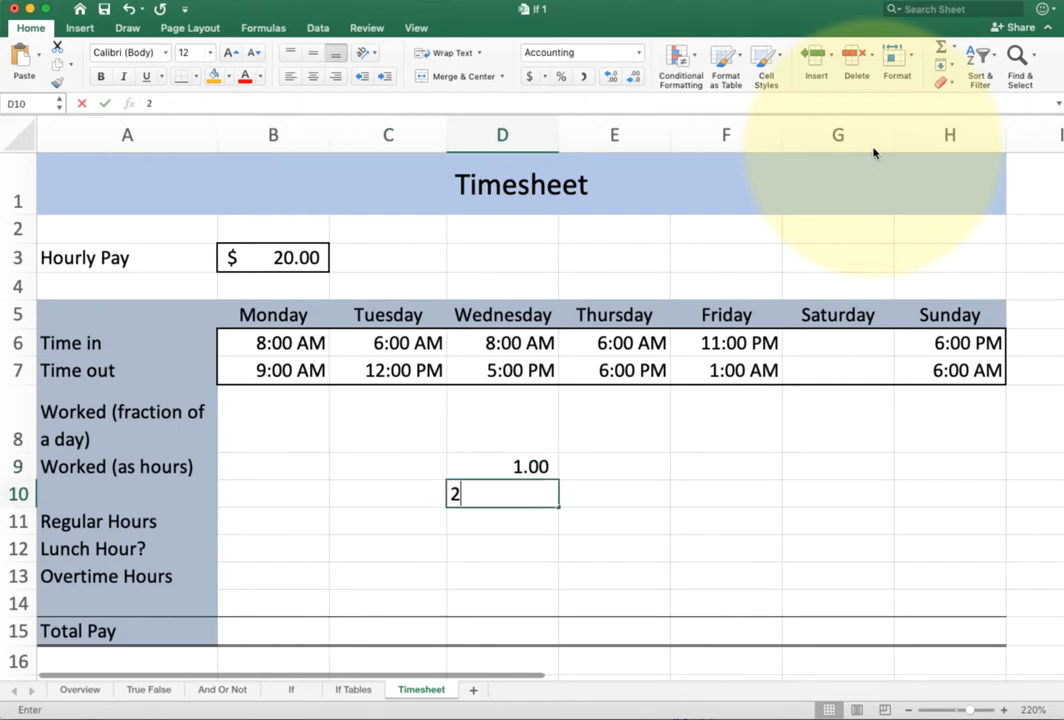
{"action": "key", "text": "Return"}
{"action": "type", "text": "3"}
{"action": "key", "text": "Return"}
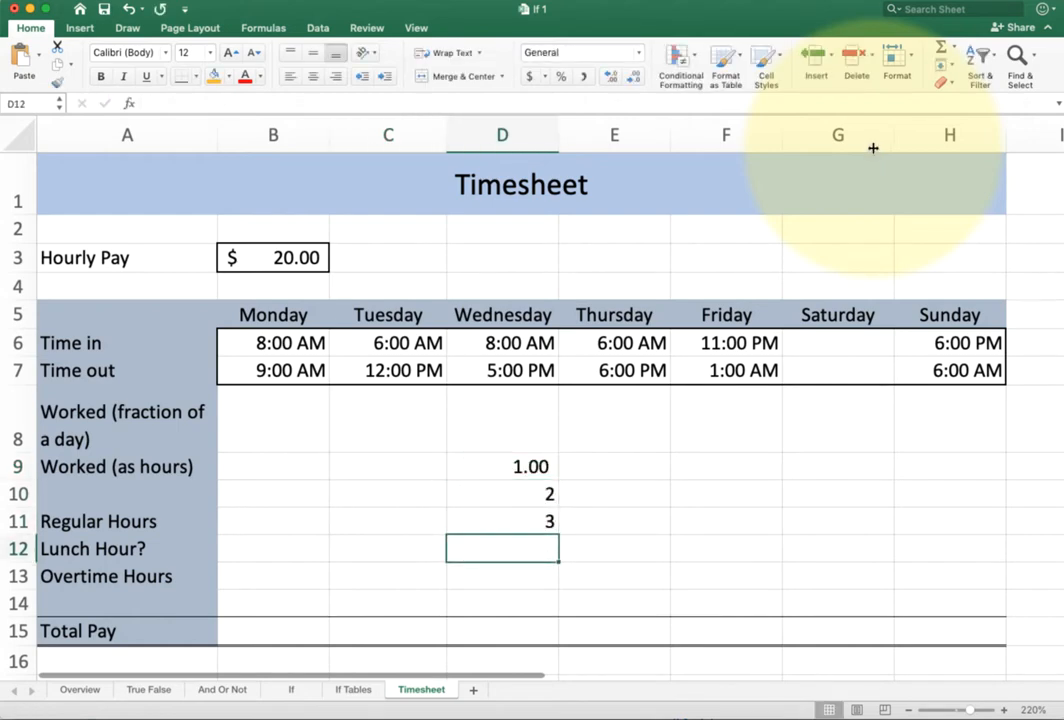
- Show the 1, 2 and 3 in D9:D11 as Long Dates (1900 dates)
{"action": "left_click", "coordinate": [490, 466]}
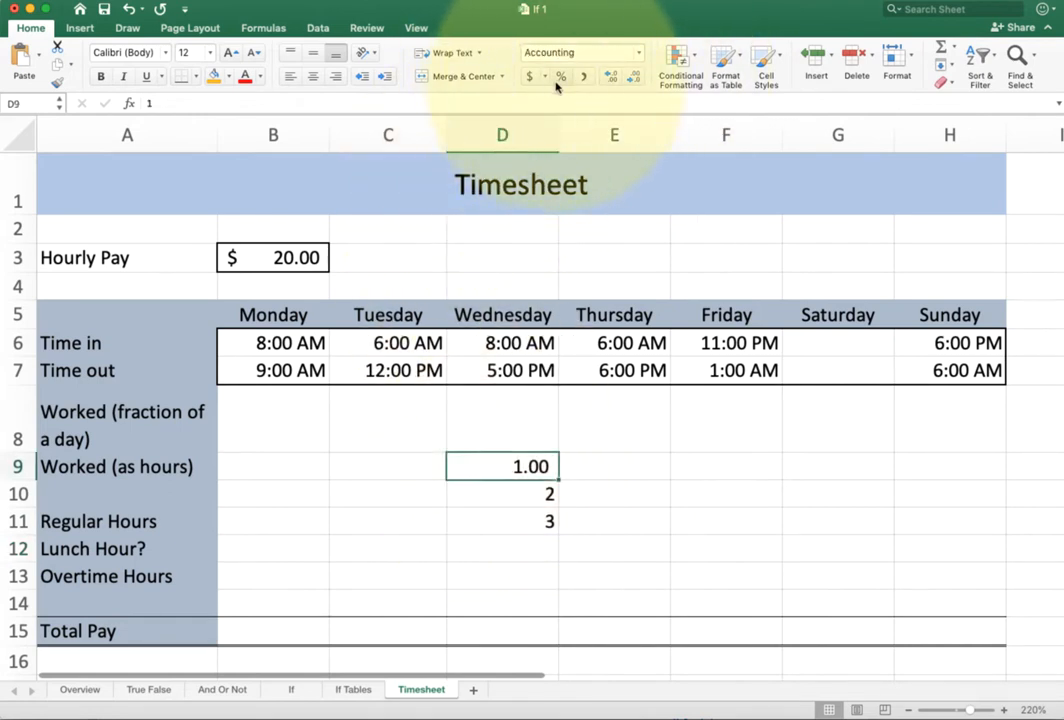
{"action": "left_click", "coordinate": [638, 53]}
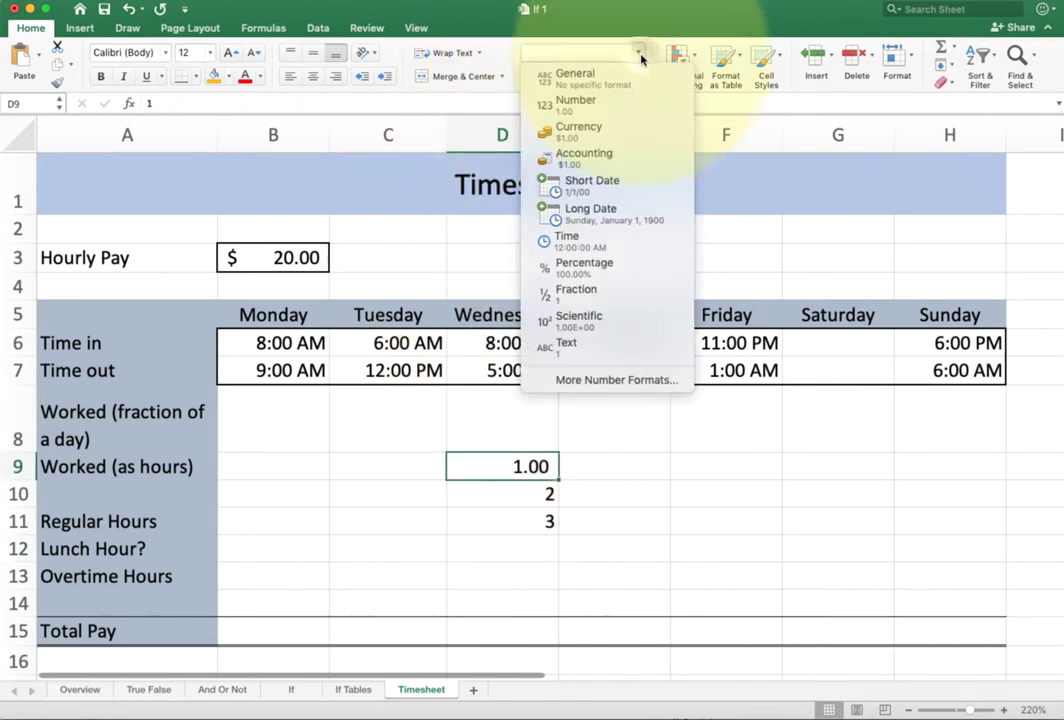
{"action": "left_click", "coordinate": [618, 215]}
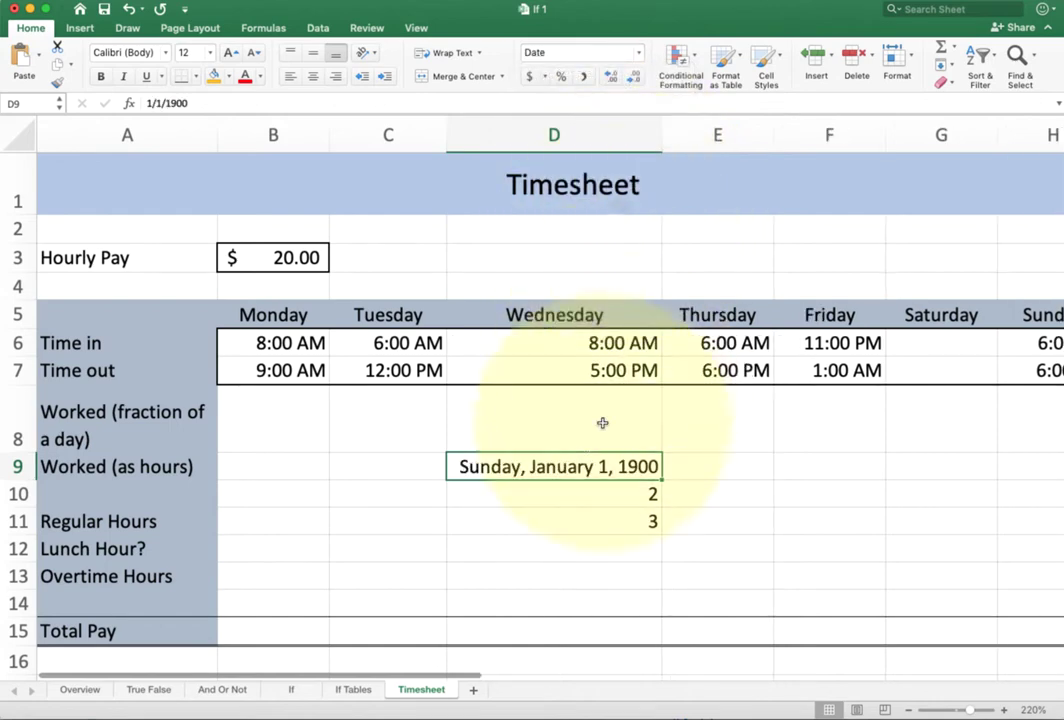
{"action": "left_click", "coordinate": [600, 496]}
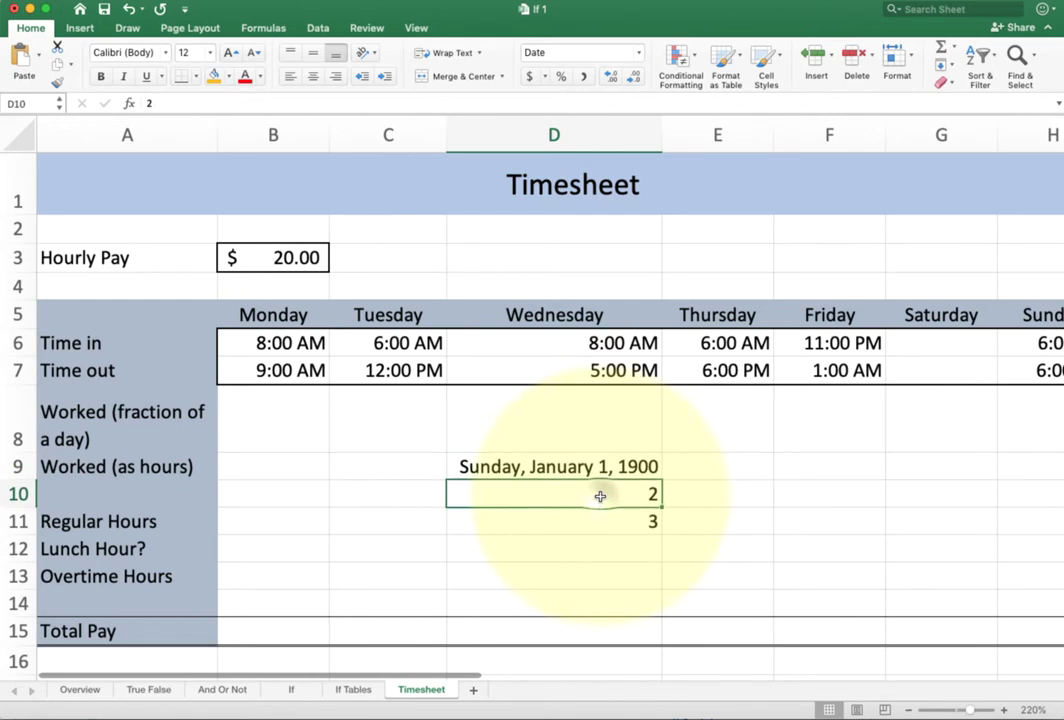
{"action": "left_click", "coordinate": [637, 52]}
{"action": "left_click", "coordinate": [592, 208]}
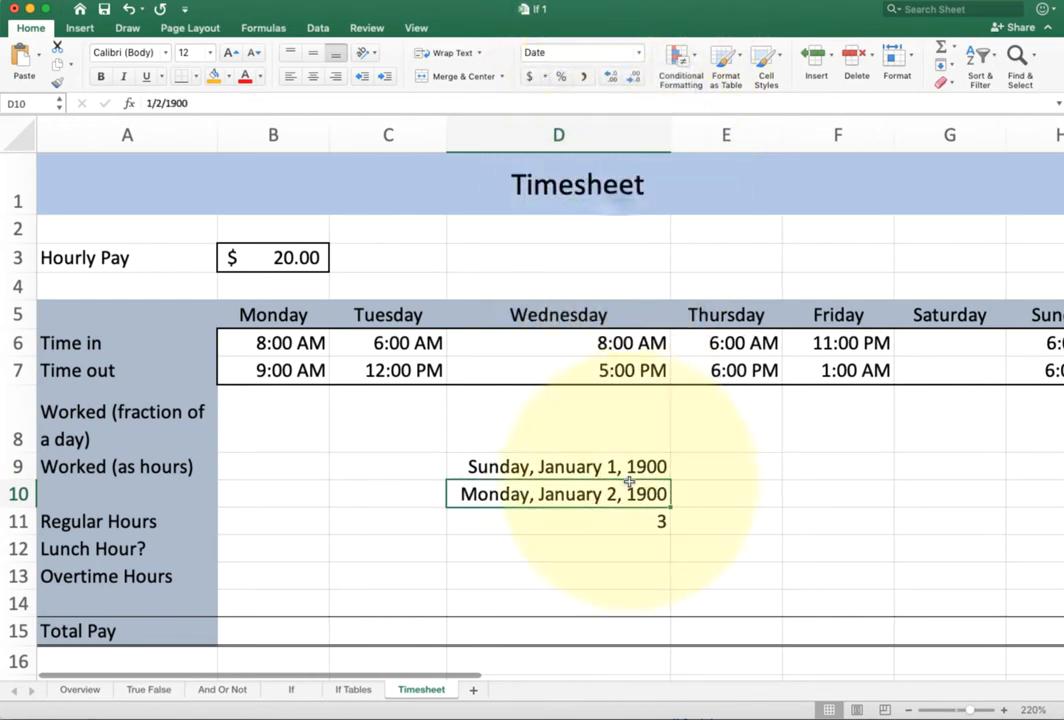
{"action": "left_click", "coordinate": [560, 521]}
{"action": "left_click", "coordinate": [637, 52]}
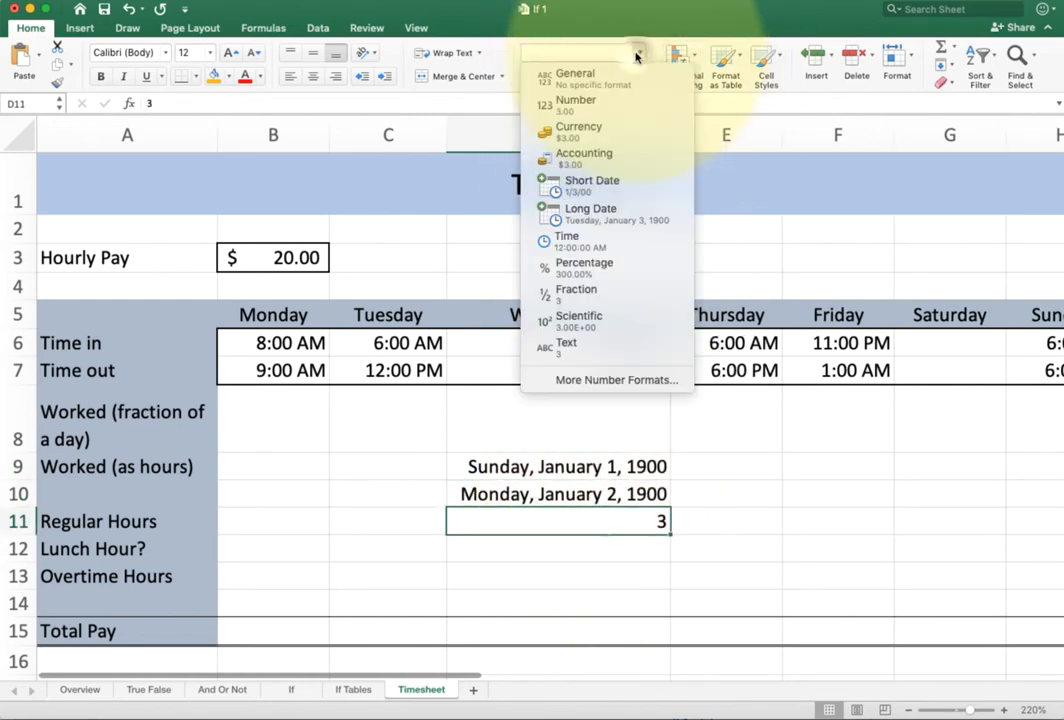
{"action": "left_click", "coordinate": [592, 208]}
- Enter a 2020 date in D12 and show it as a plain serial number
{"action": "left_click", "coordinate": [606, 555]}
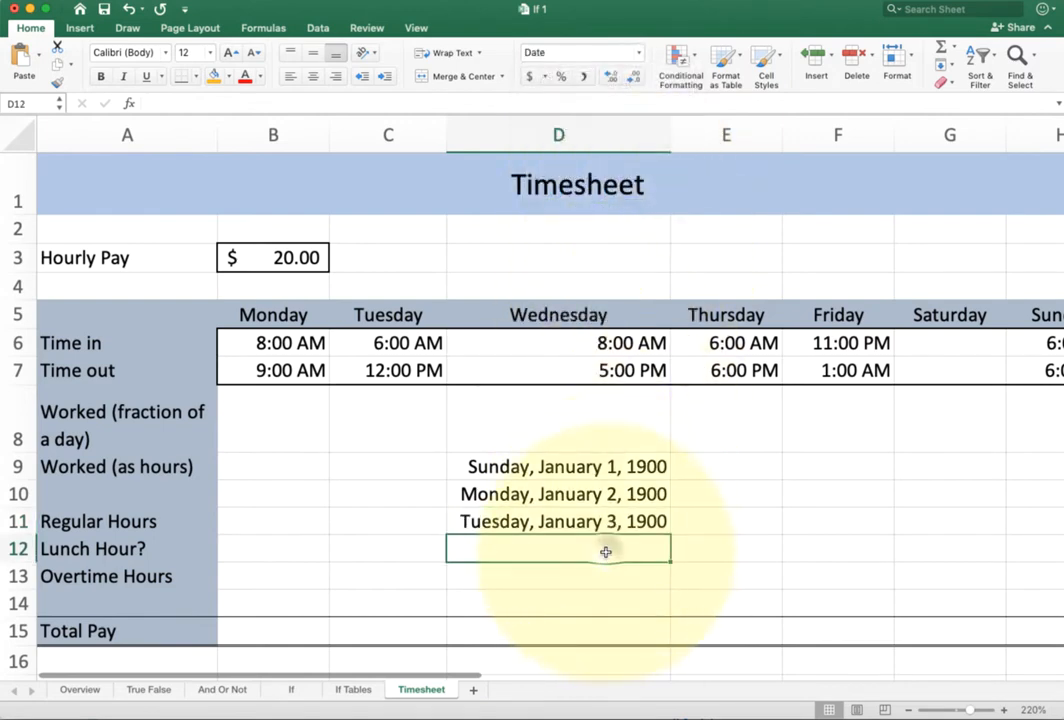
{"action": "type", "text": "january"}
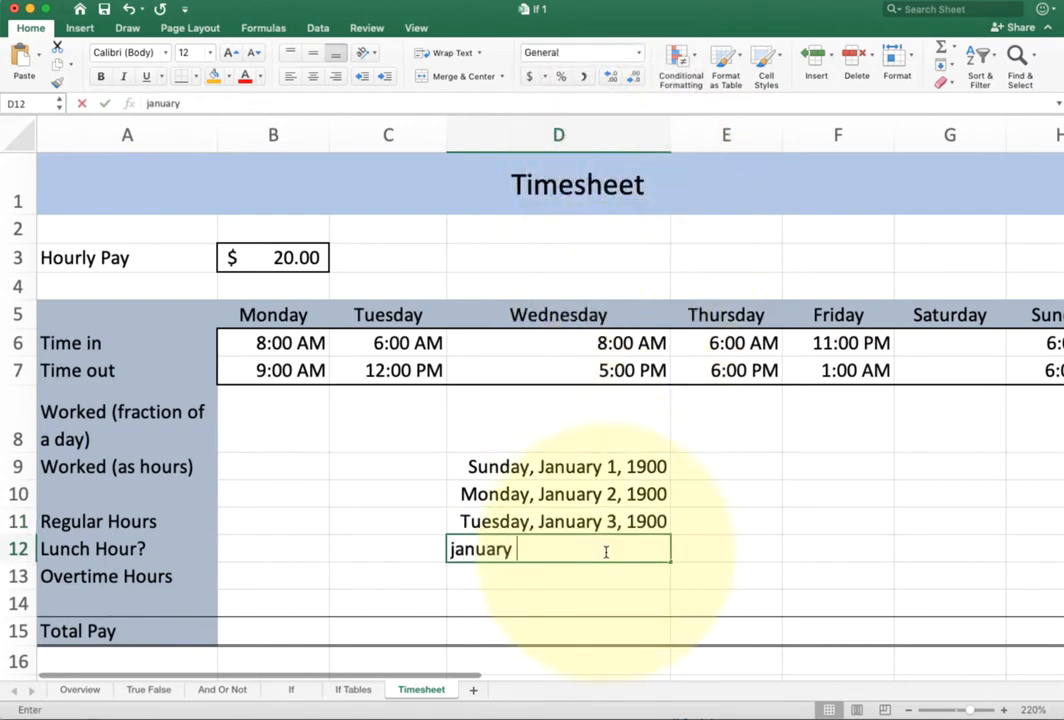
{"action": "type", "text": " 1, 2020"}
{"action": "key", "text": "Return"}
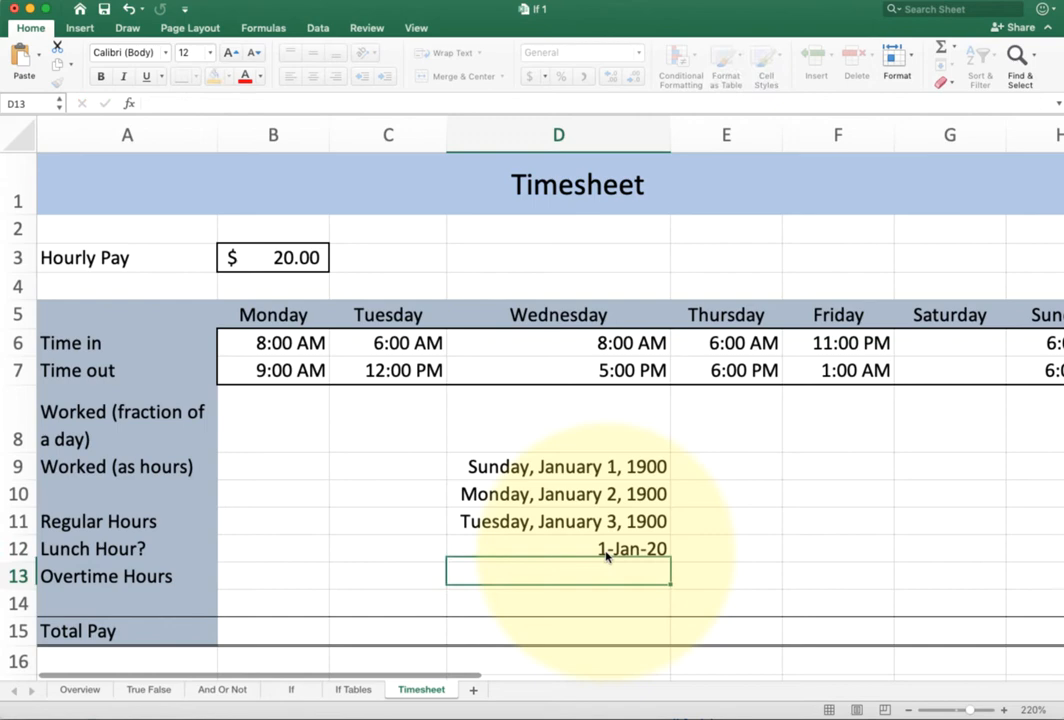
{"action": "left_click", "coordinate": [606, 549]}
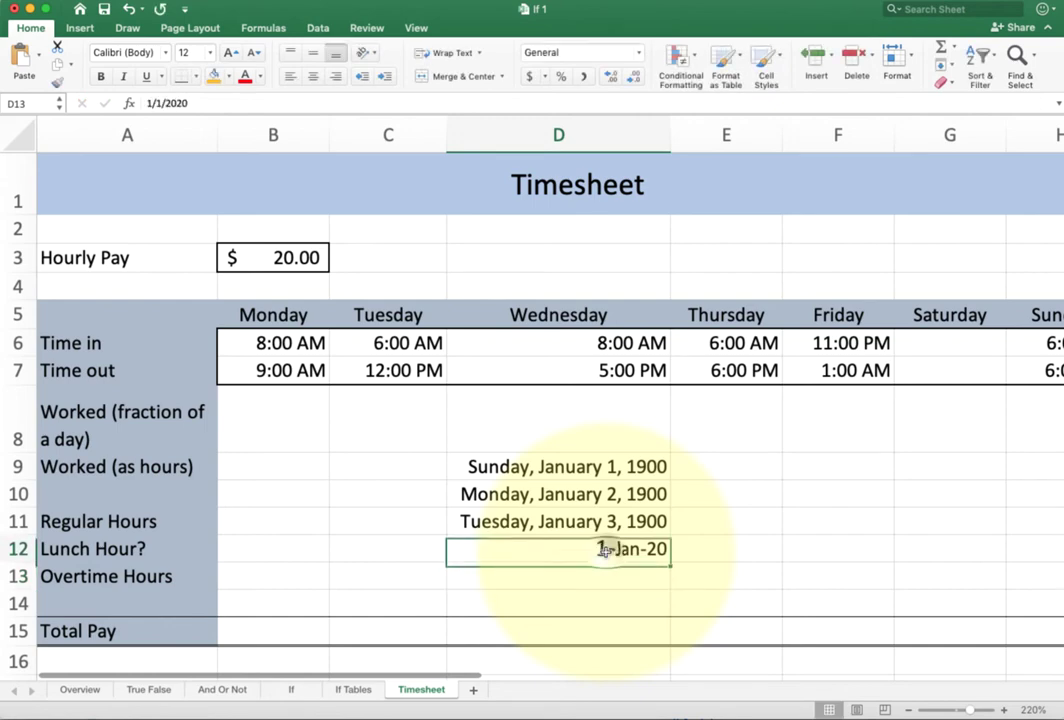
{"action": "left_click", "coordinate": [583, 77]}
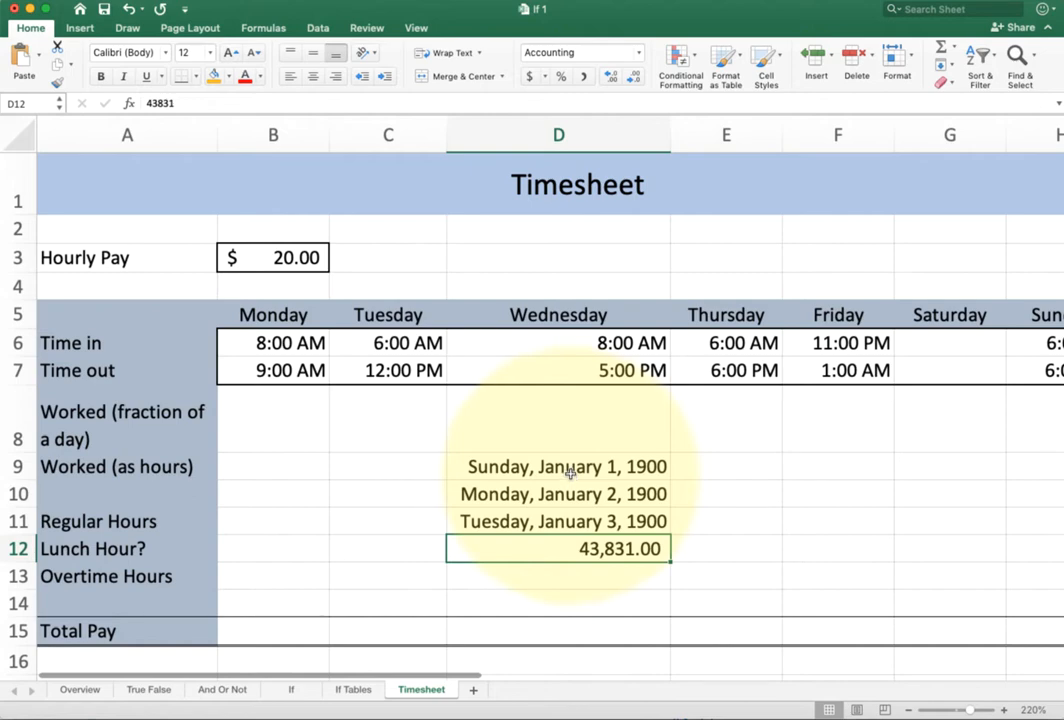
- Clear all contents and formats from the test range C8:D13
{"action": "left_click_drag", "start_coordinate": [570, 470], "coordinate": [580, 548]}
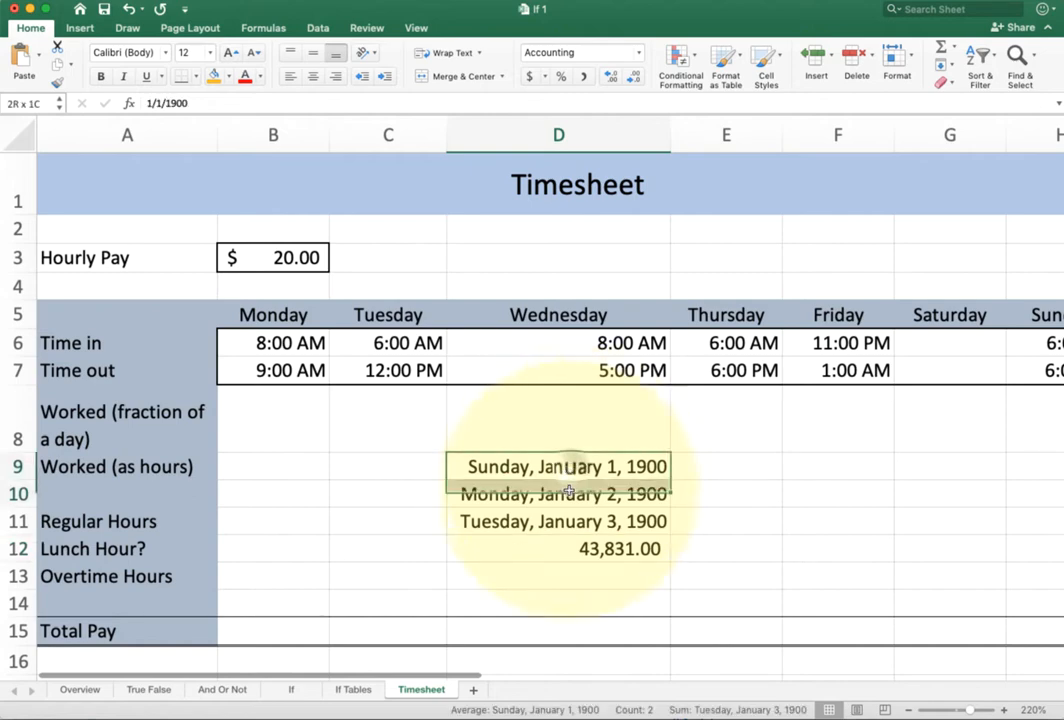
{"action": "left_click_drag", "start_coordinate": [388, 420], "coordinate": [600, 578]}
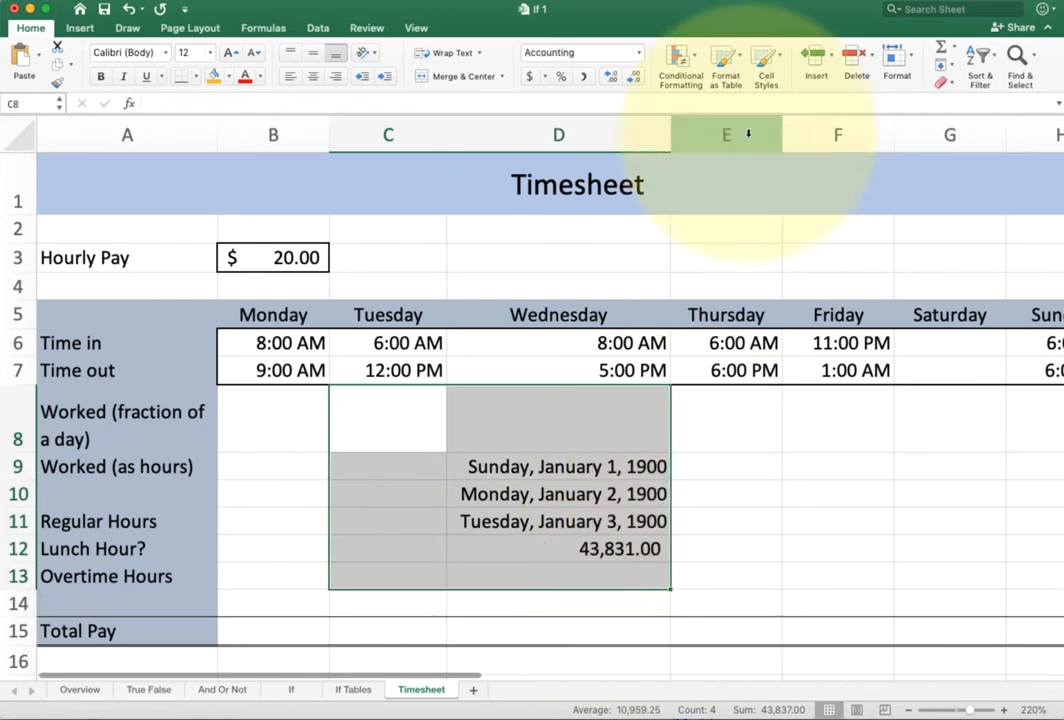
{"action": "left_click", "coordinate": [940, 82]}
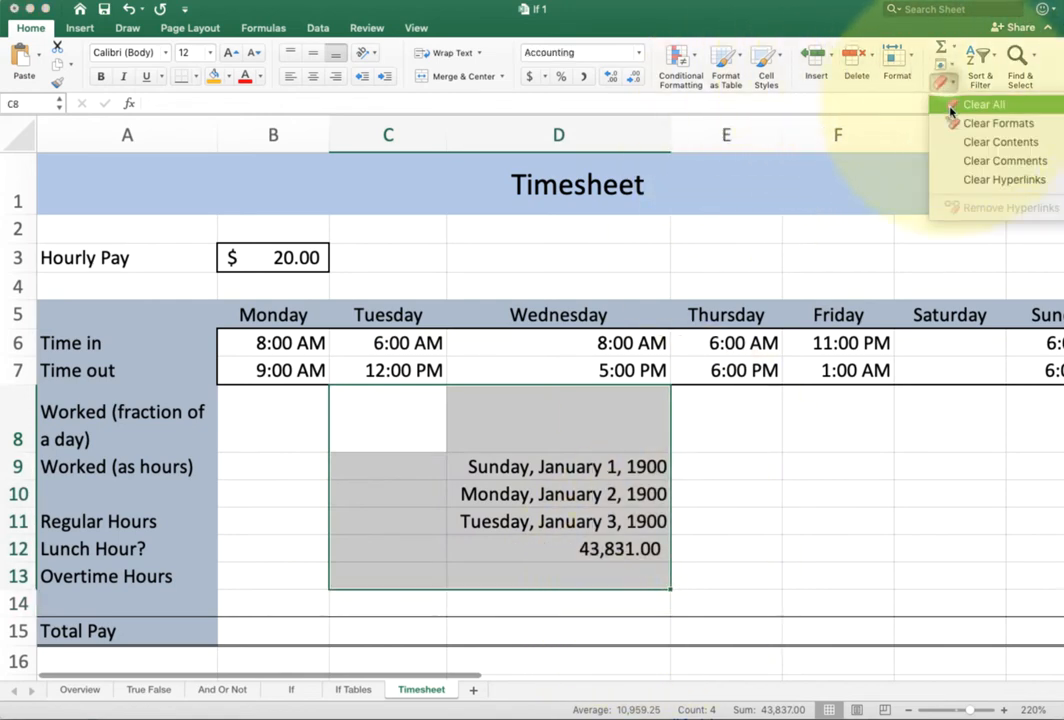
{"action": "left_click", "coordinate": [975, 107]}
{"action": "left_click", "coordinate": [388, 576]}
{"action": "left_click", "coordinate": [410, 462]}
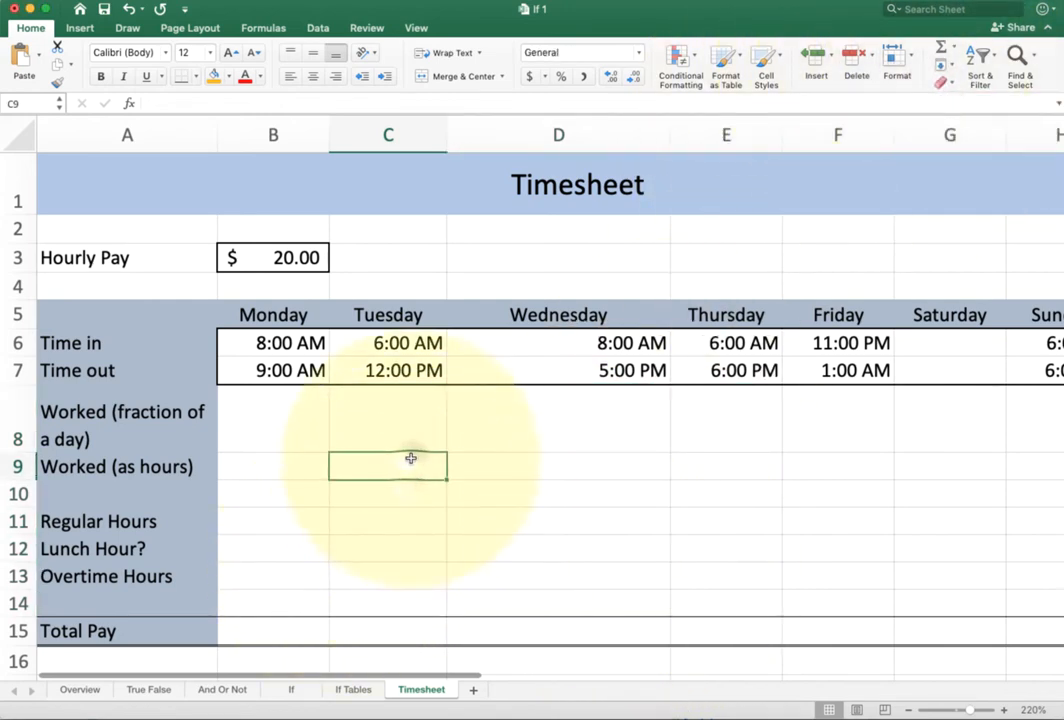
{"action": "type", "text": "1"}
- Enter 1, 0.5 and 0.25 down C9:C11 under Tuesday
{"action": "key", "text": "Return"}
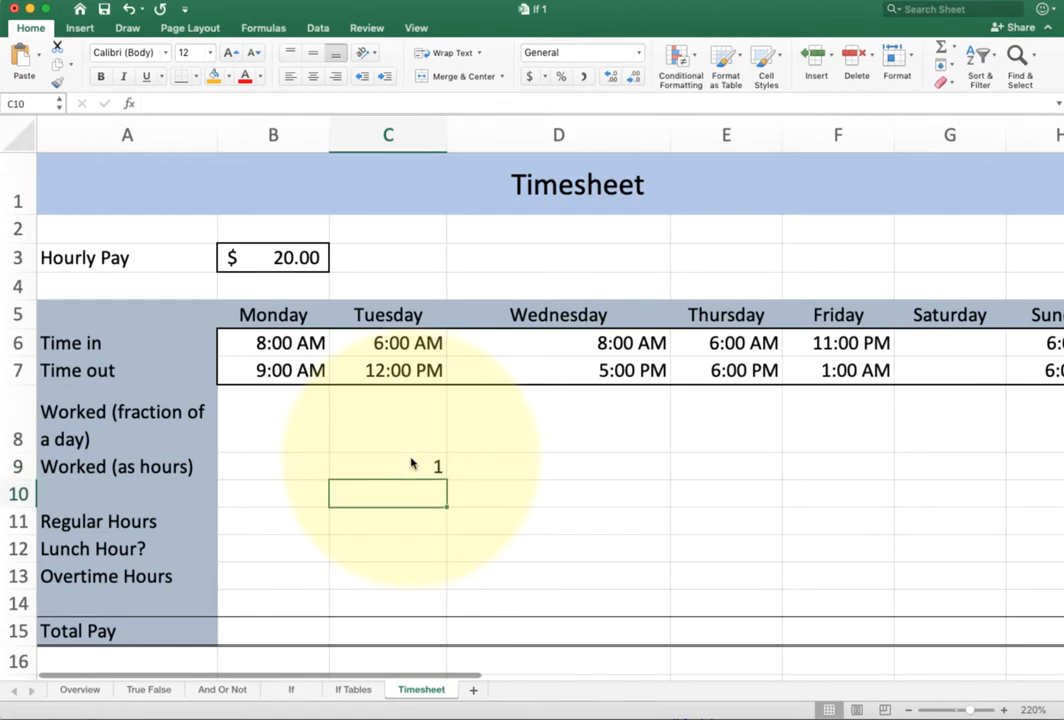
{"action": "type", "text": "0.5"}
{"action": "key", "text": "Return"}
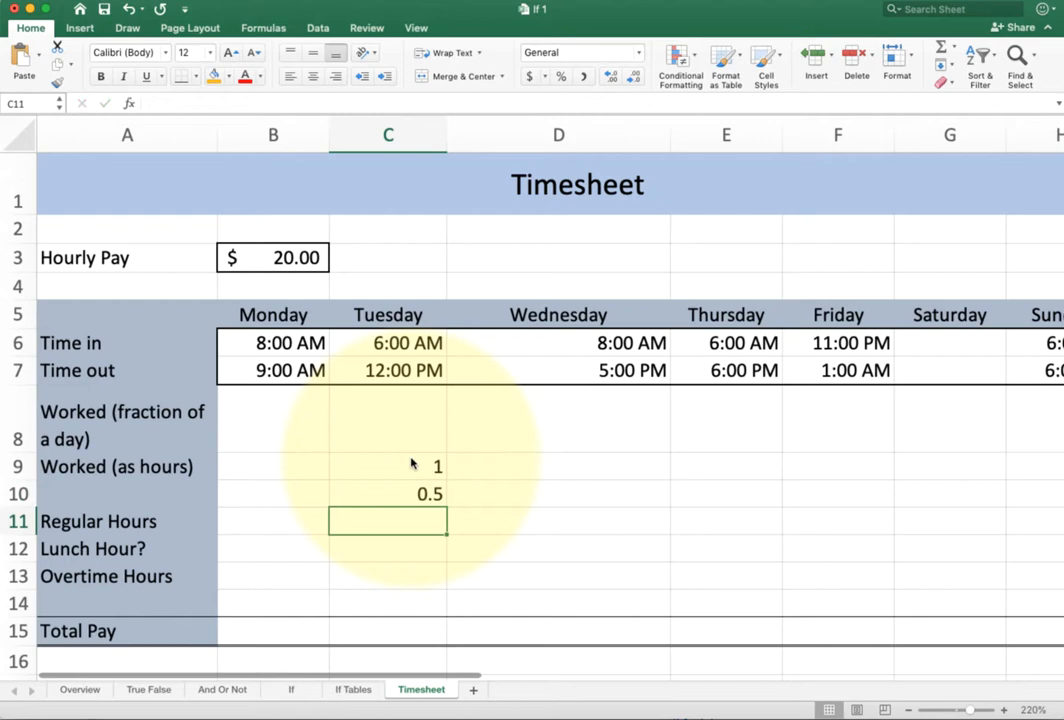
{"action": "type", "text": ".25"}
{"action": "key", "text": "Tab"}
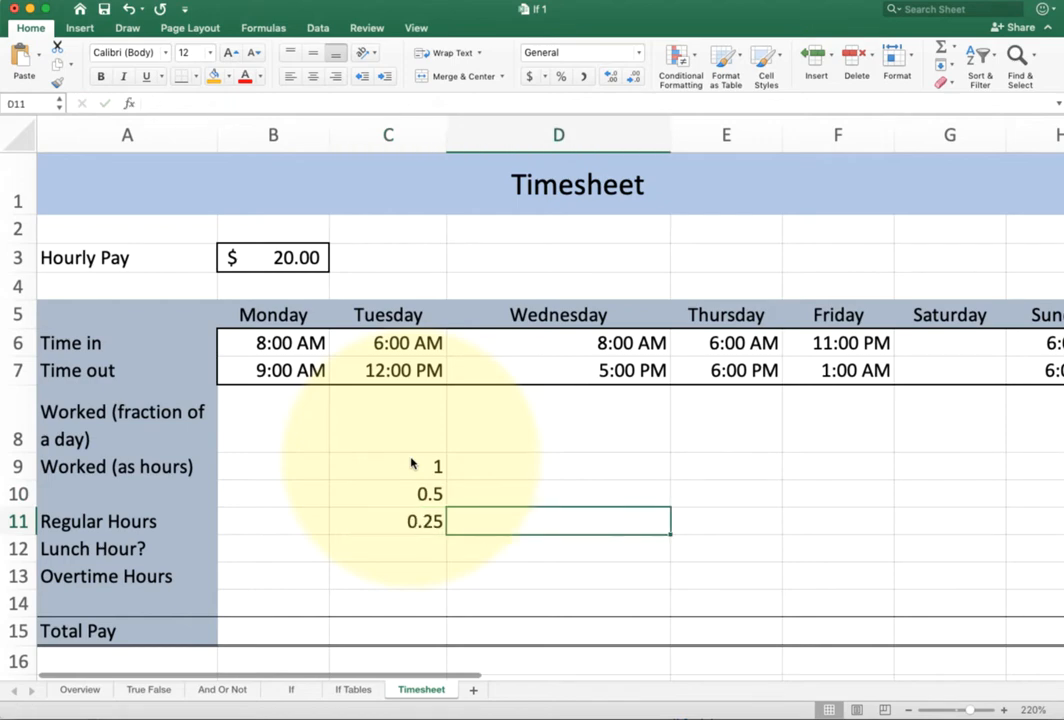
- Label D9:D11 full day, half day and quarter, then select the three fractions C9:C11
{"action": "key", "text": "Up"}
{"action": "key", "text": "Up"}
{"action": "type", "text": "full day"}
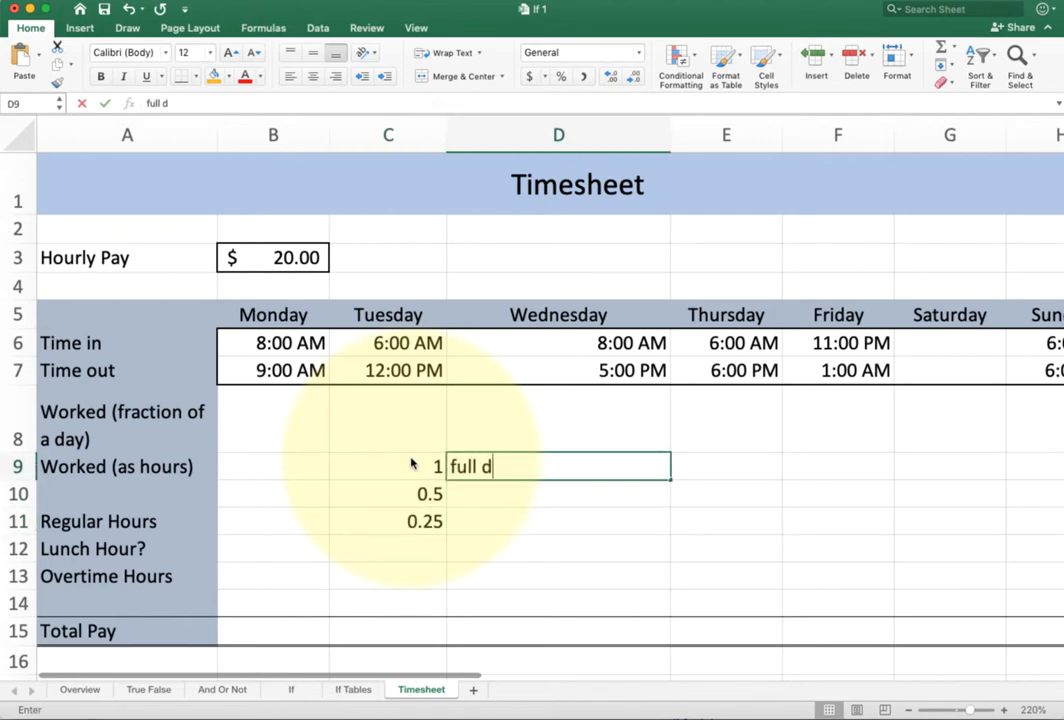
{"action": "key", "text": "Return"}
{"action": "type", "text": "half day"}
{"action": "key", "text": "Return"}
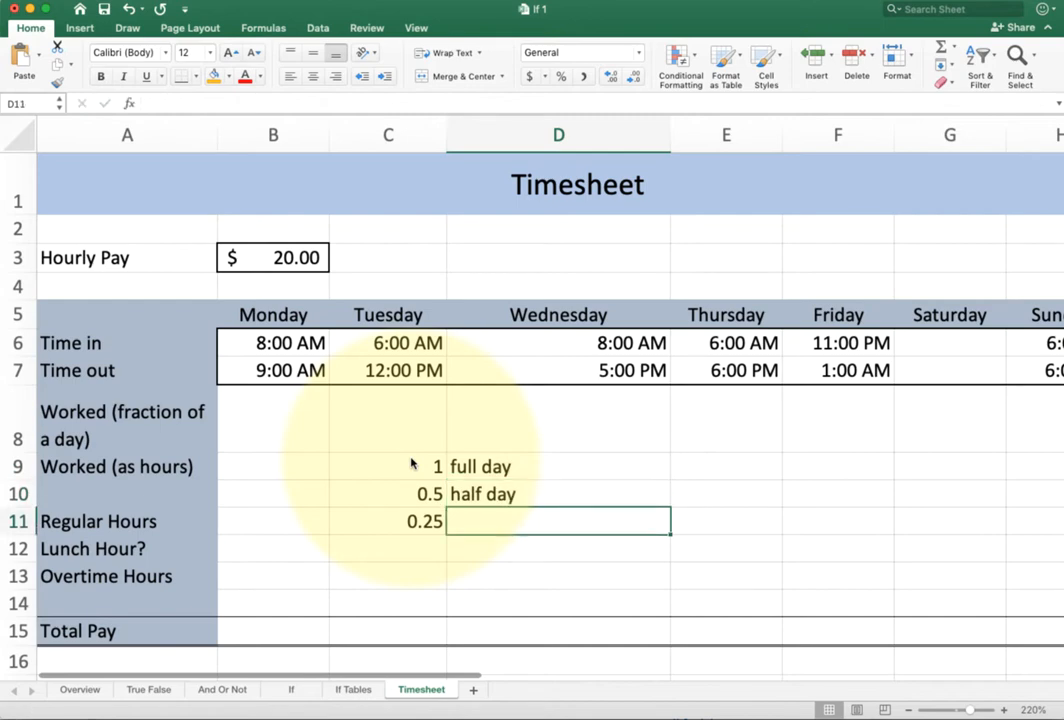
{"action": "type", "text": "quarter"}
{"action": "key", "text": "Tab"}
{"action": "key", "text": "Tab"}
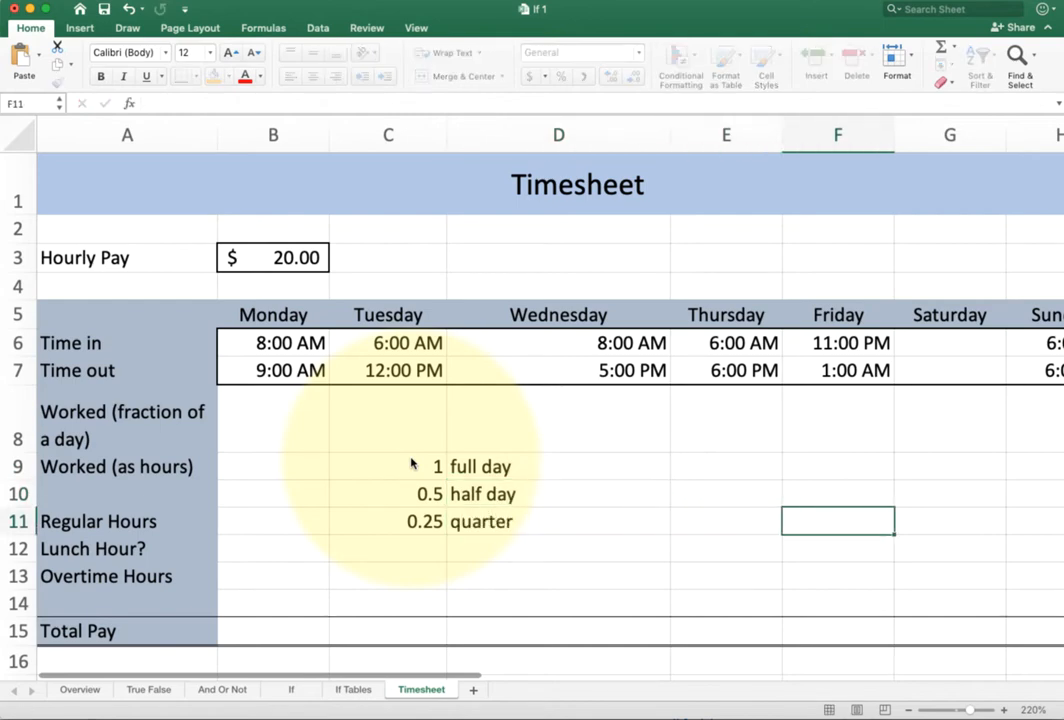
{"action": "key", "text": "Up"}
{"action": "key", "text": "Left"}
{"action": "left_click", "coordinate": [412, 463]}
{"action": "key", "text": "shift+Down"}
{"action": "key", "text": "shift+Down"}
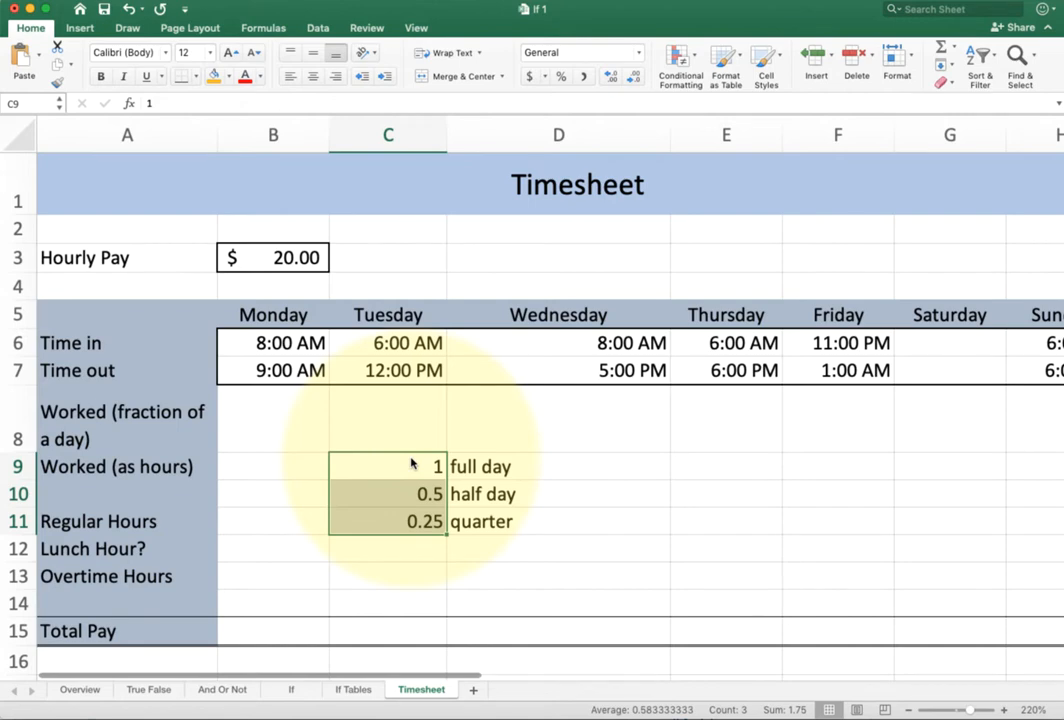
- Format C9:C11 as Time so 1, 0.5 and 0.25 read 12:00 AM, 12:00 PM, 6:00 AM
{"action": "left_click", "coordinate": [638, 52]}
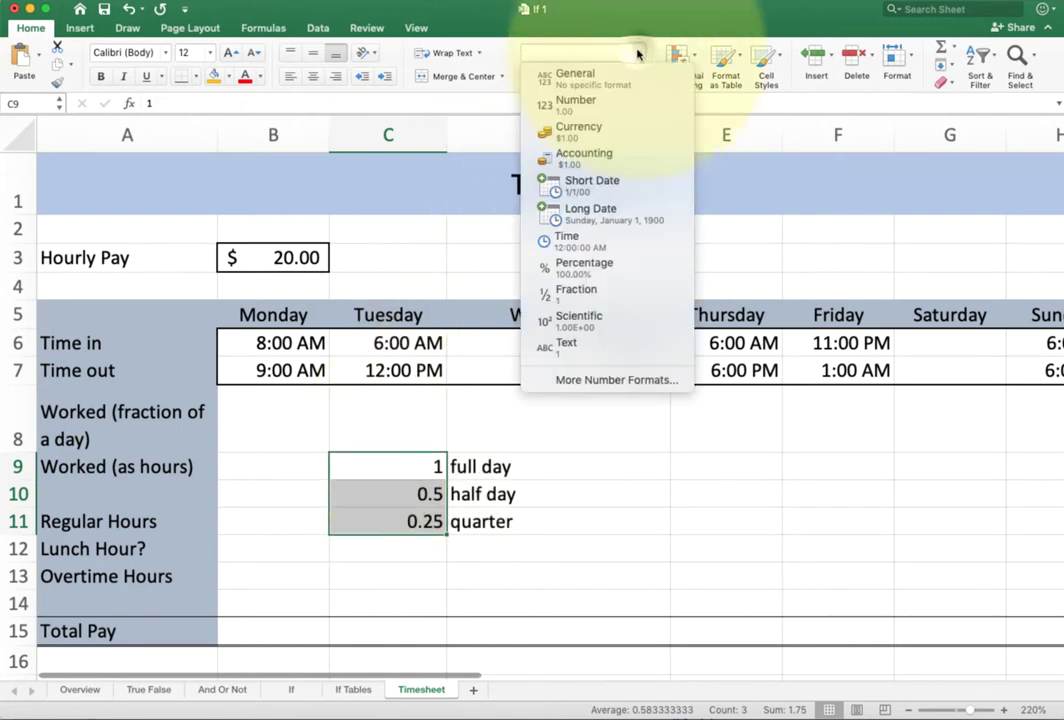
{"action": "left_click", "coordinate": [640, 240]}
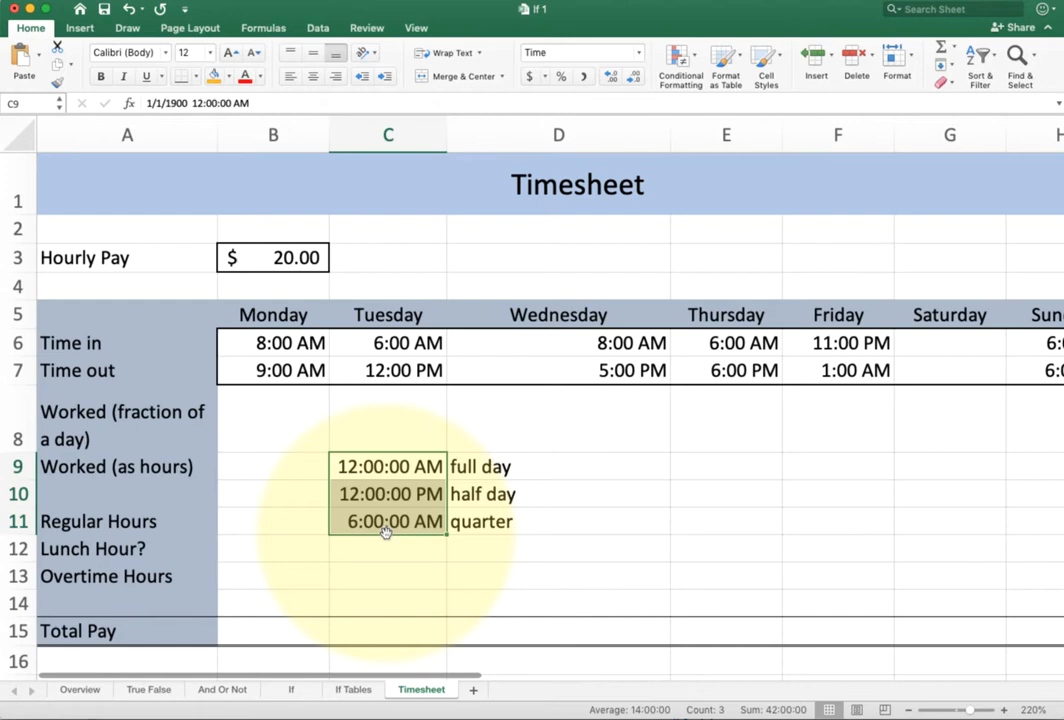
- Enter 6pm, '3/4 of day' and 0.75 in row 12 and show 0.75 as 6:00:00 PM
{"action": "key", "text": "Down"}
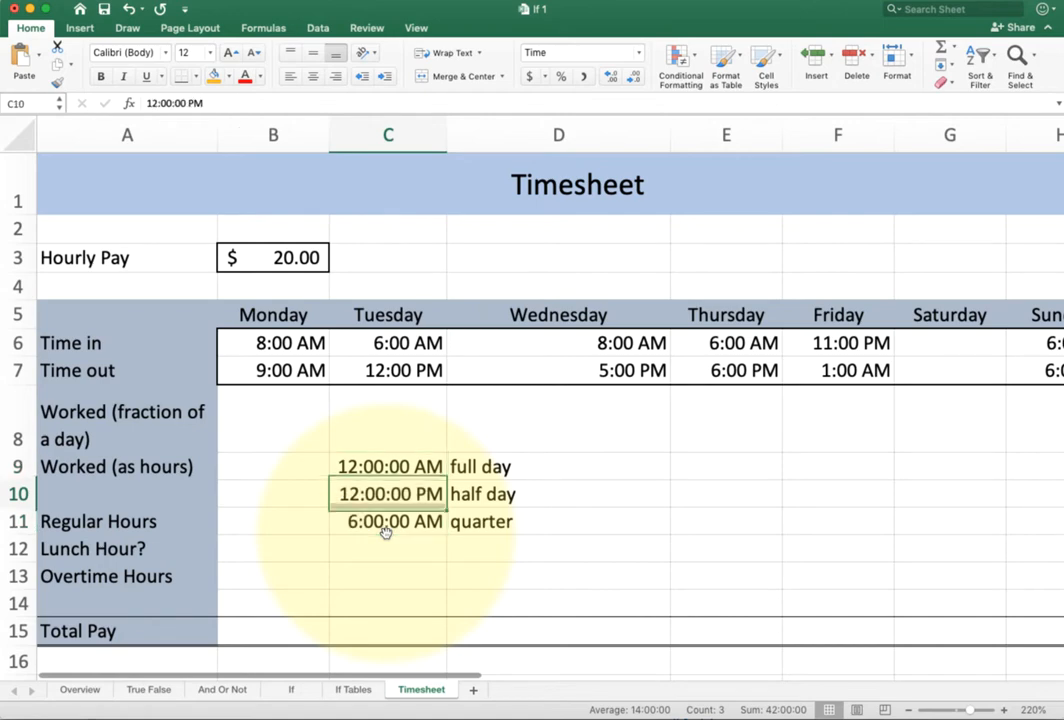
{"action": "key", "text": "Down"}
{"action": "key", "text": "Down"}
{"action": "key", "text": "Down"}
{"action": "key", "text": "Up"}
{"action": "type", "text": "6"}
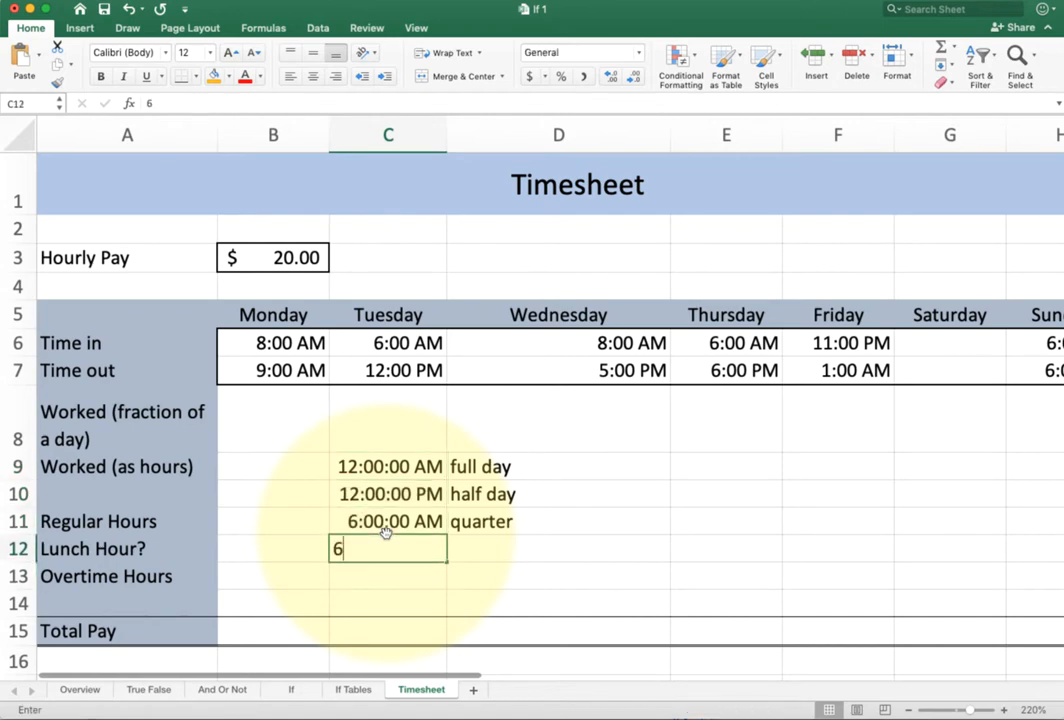
{"action": "type", "text": "pm"}
{"action": "key", "text": "Tab"}
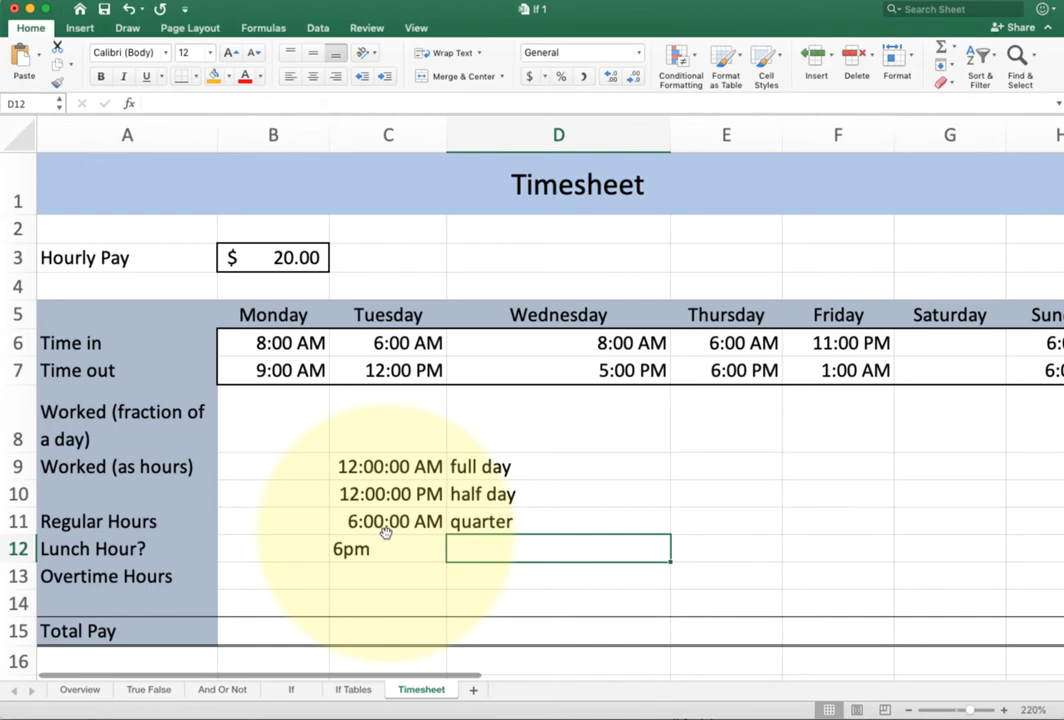
{"action": "type", "text": "3/4 of day"}
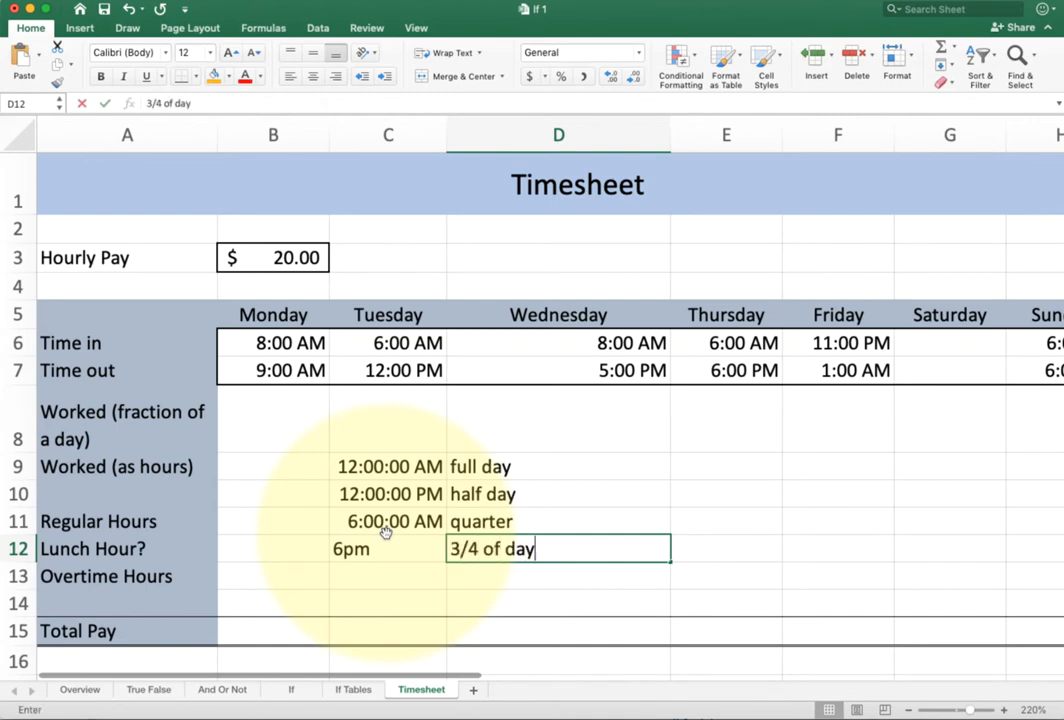
{"action": "key", "text": "Tab"}
{"action": "type", "text": "."}
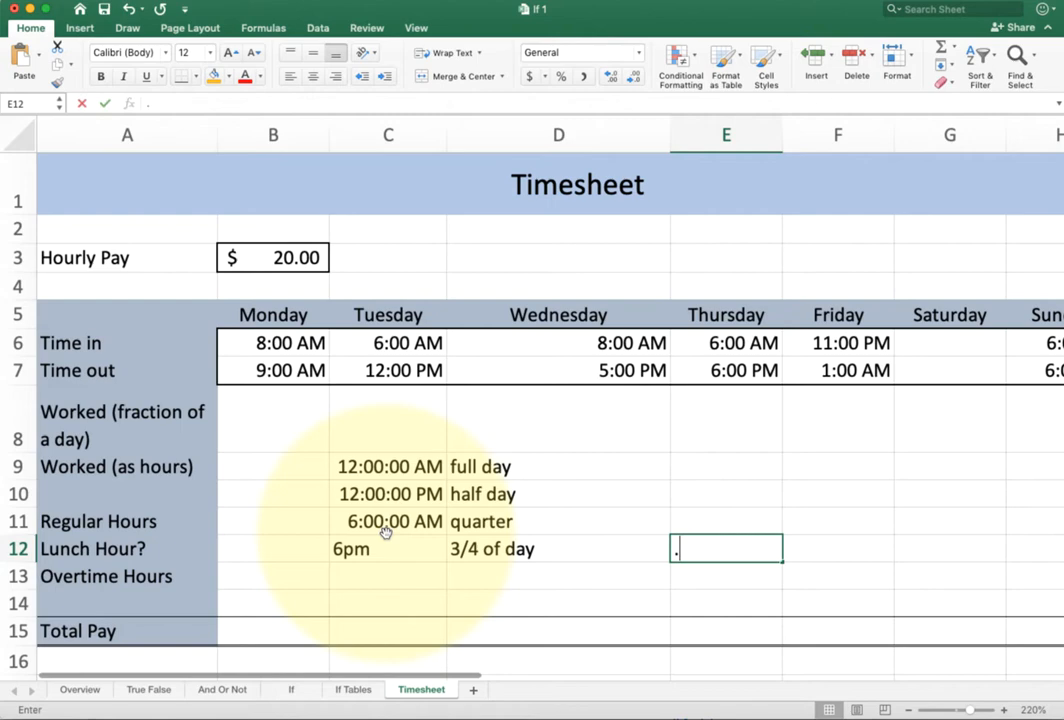
{"action": "type", "text": "75"}
{"action": "key", "text": "Tab"}
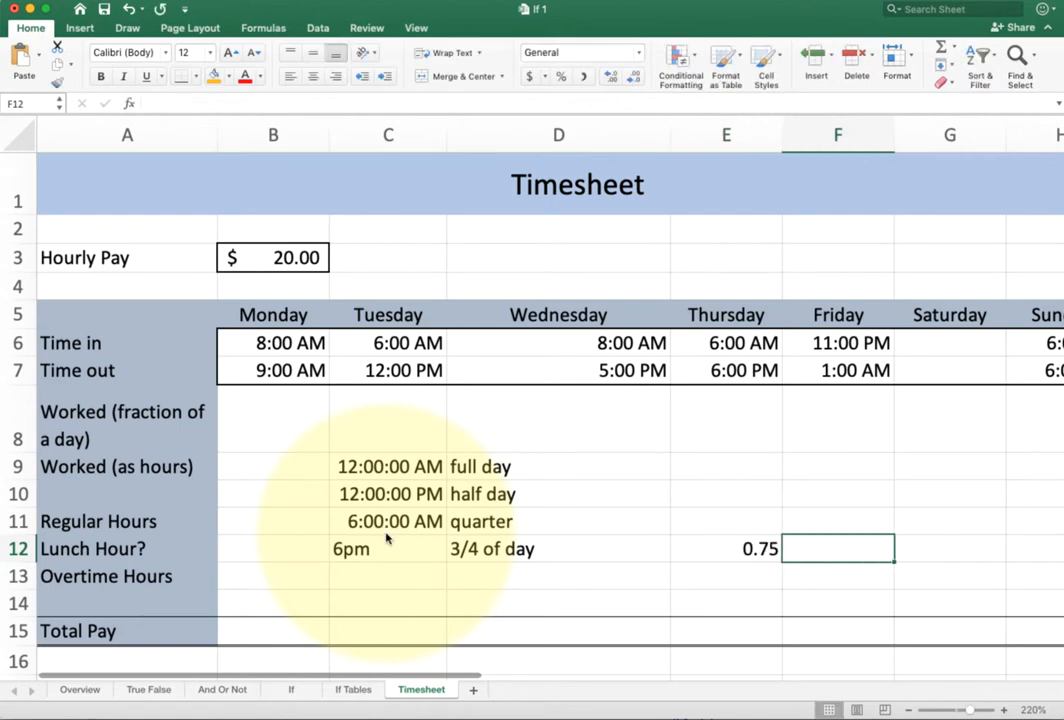
{"action": "key", "text": "shift+Tab"}
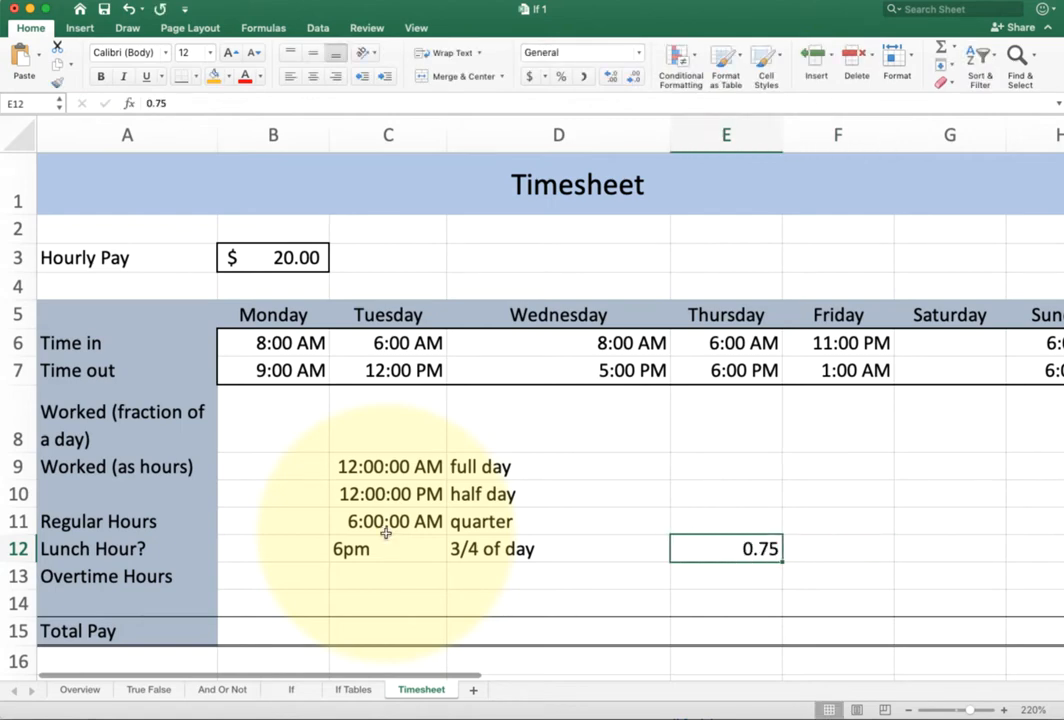
{"action": "left_click", "coordinate": [641, 55]}
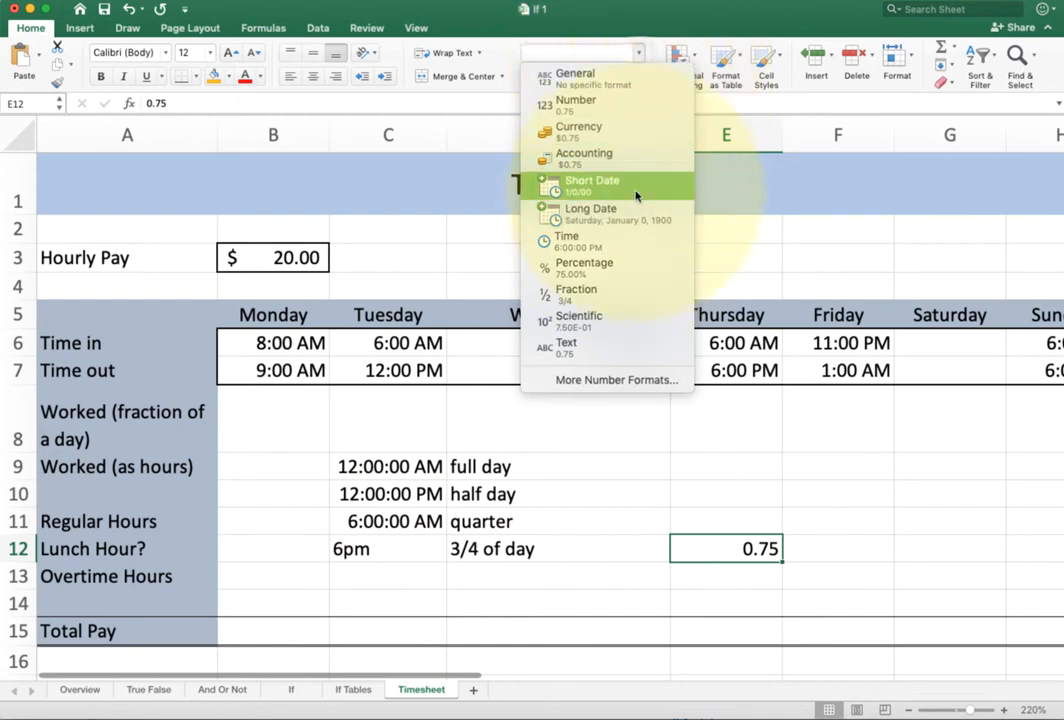
{"action": "left_click", "coordinate": [641, 238]}
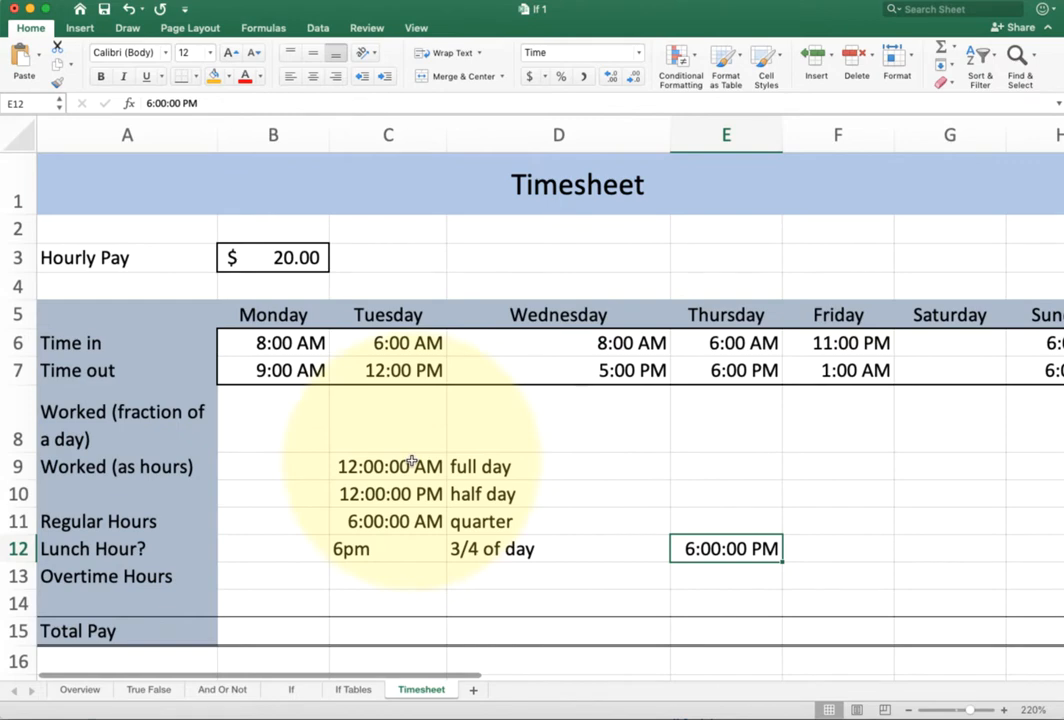
- Clear all contents and formats from the scratch range C9:E13
{"action": "left_click_drag", "start_coordinate": [413, 466], "coordinate": [752, 580]}
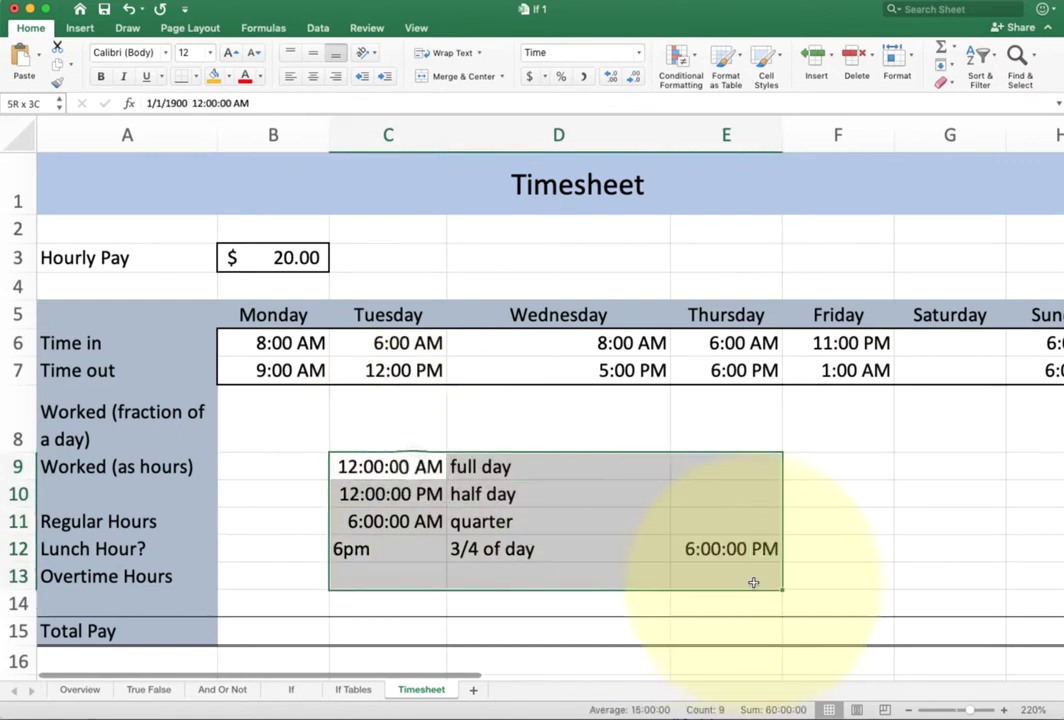
{"action": "left_click", "coordinate": [947, 85]}
{"action": "left_click", "coordinate": [975, 105]}
{"action": "left_click", "coordinate": [247, 439]}
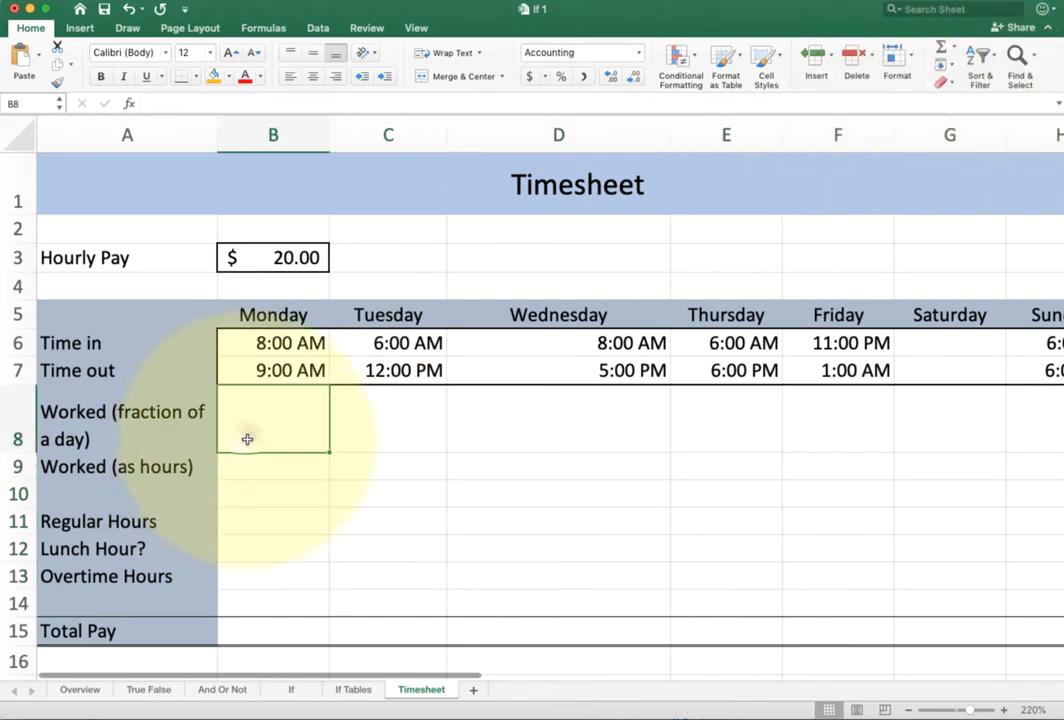
- Enter =B7-B6 in B8 and show the result as the decimal fraction 0.04
{"action": "left_click", "coordinate": [247, 344]}
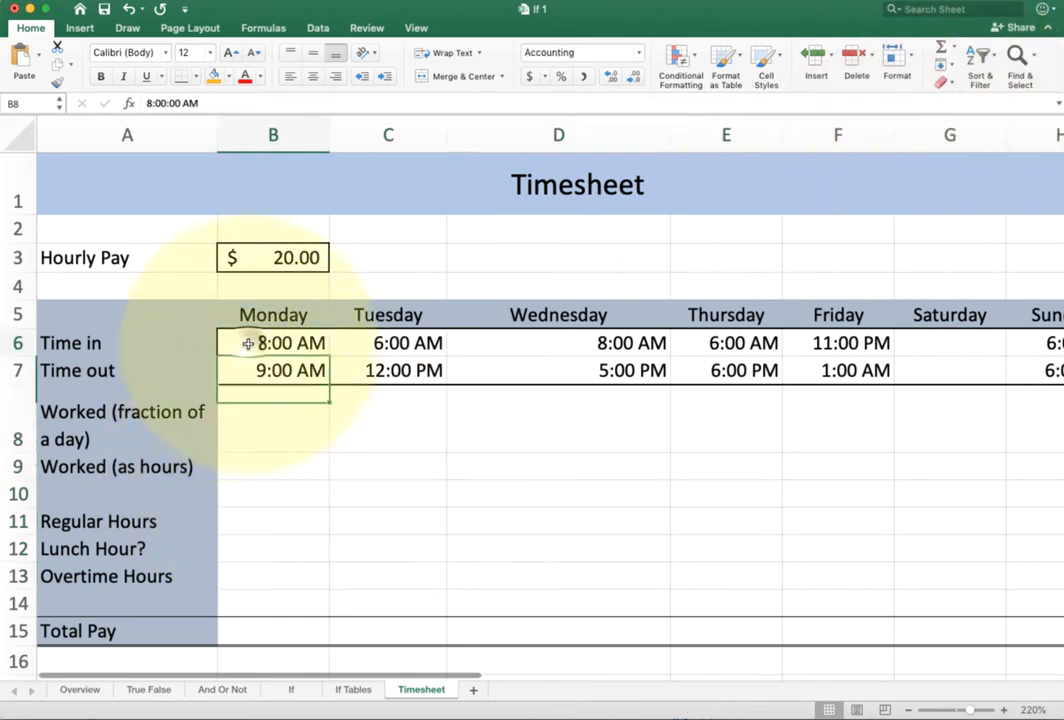
{"action": "left_click", "coordinate": [242, 371]}
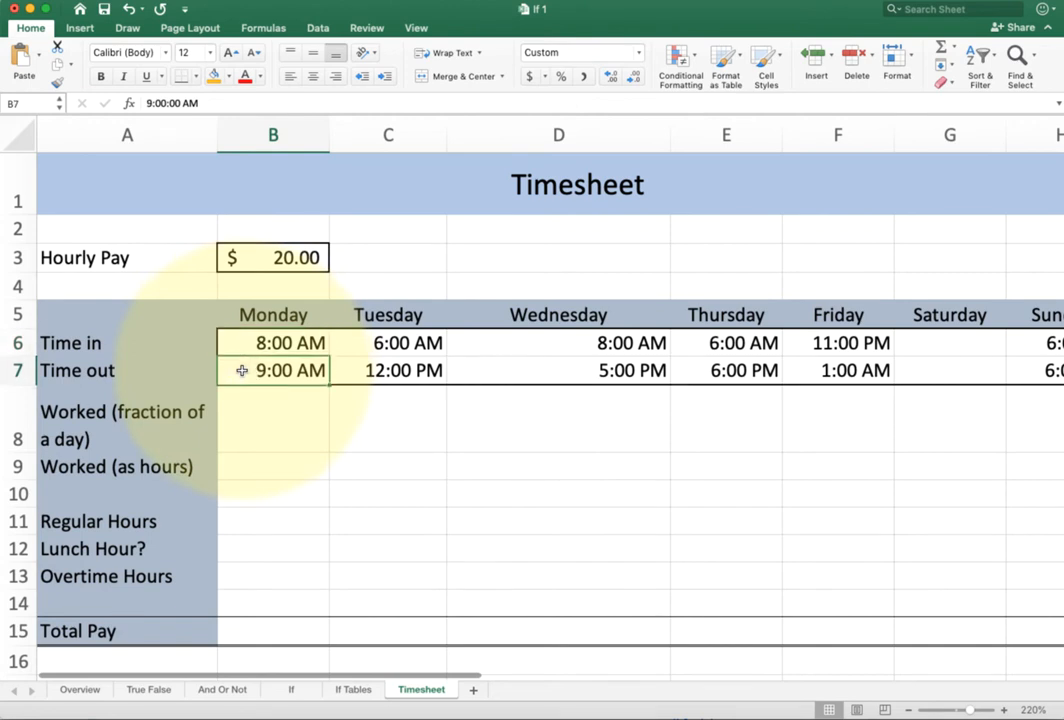
{"action": "left_click", "coordinate": [258, 415]}
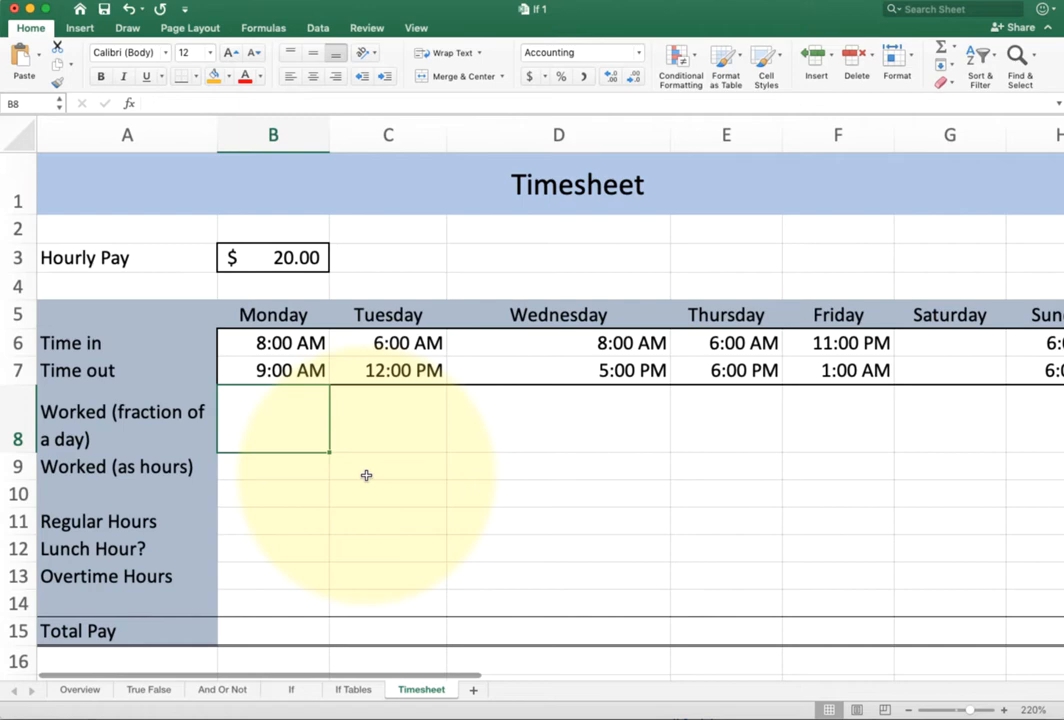
{"action": "type", "text": "=B7"}
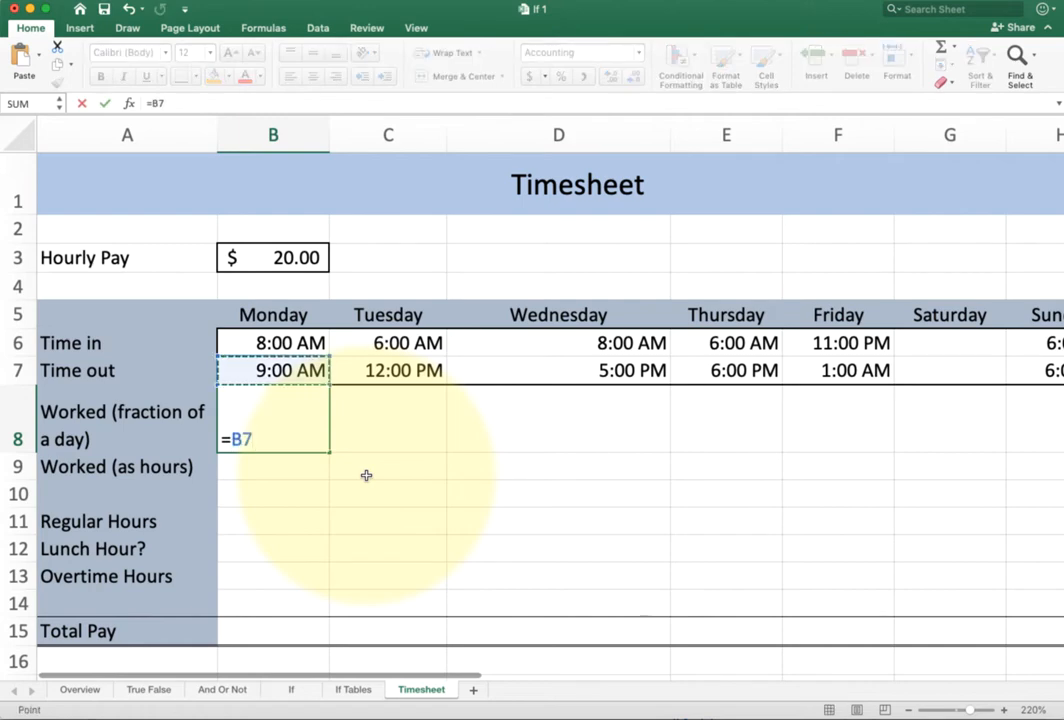
{"action": "type", "text": "-B6"}
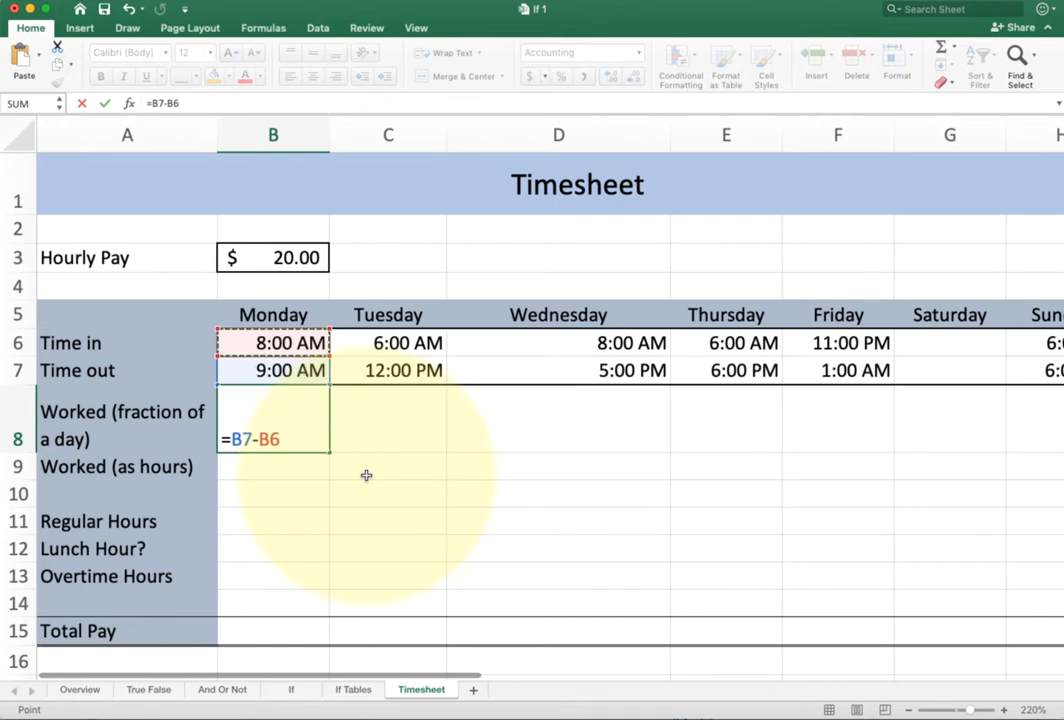
{"action": "key", "text": "ctrl+Return"}
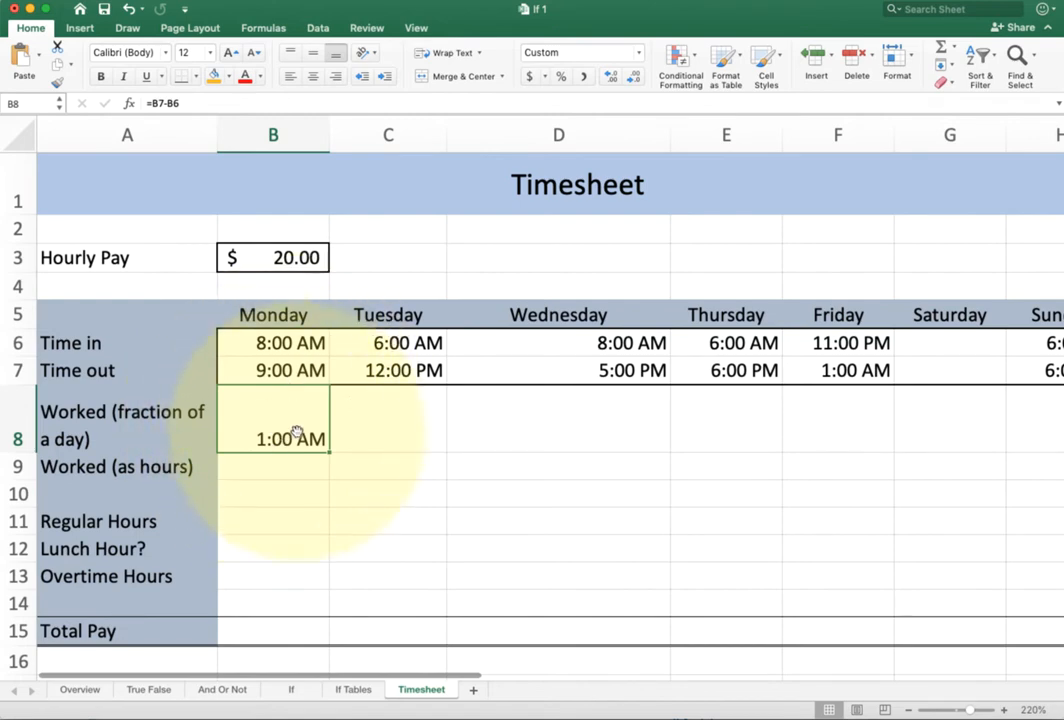
{"action": "left_click", "coordinate": [584, 77]}
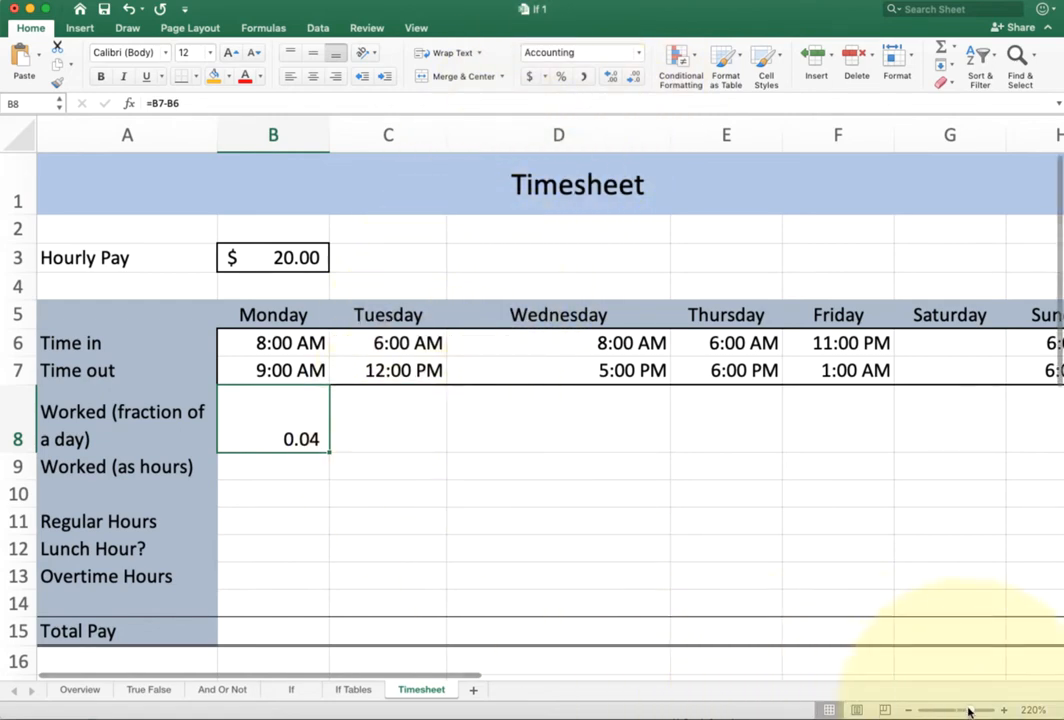
- Fill the =B7-B6 fraction formula from B8 across to Sunday in H8
{"action": "left_click_drag", "start_coordinate": [966, 710], "coordinate": [962, 711]}
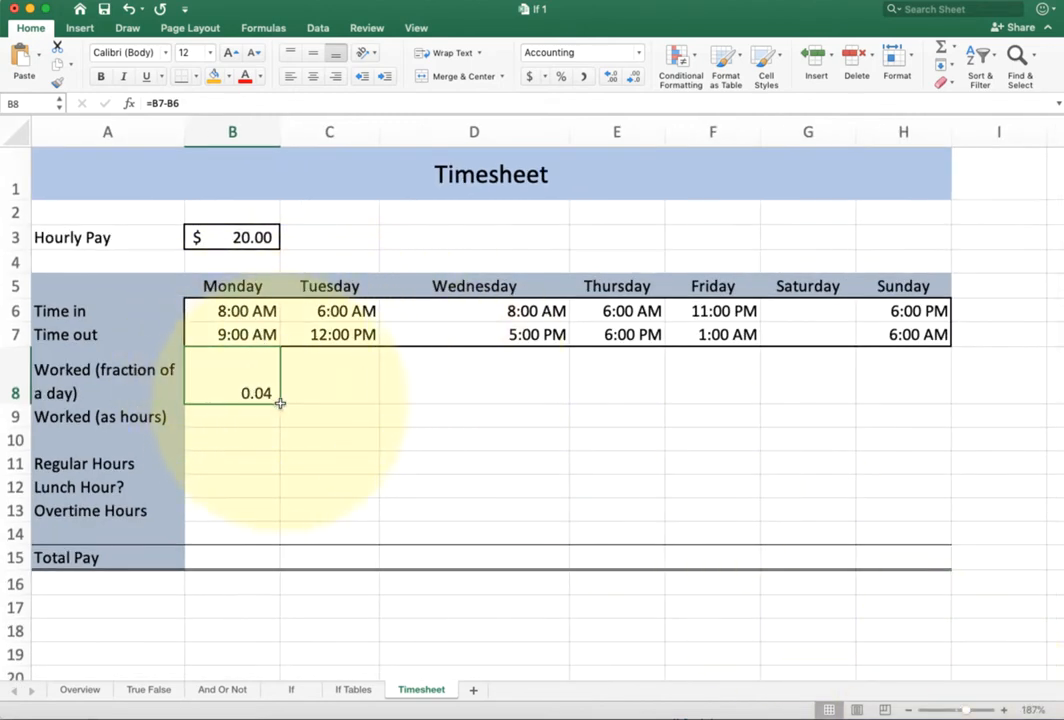
{"action": "left_click_drag", "start_coordinate": [277, 398], "coordinate": [940, 395]}
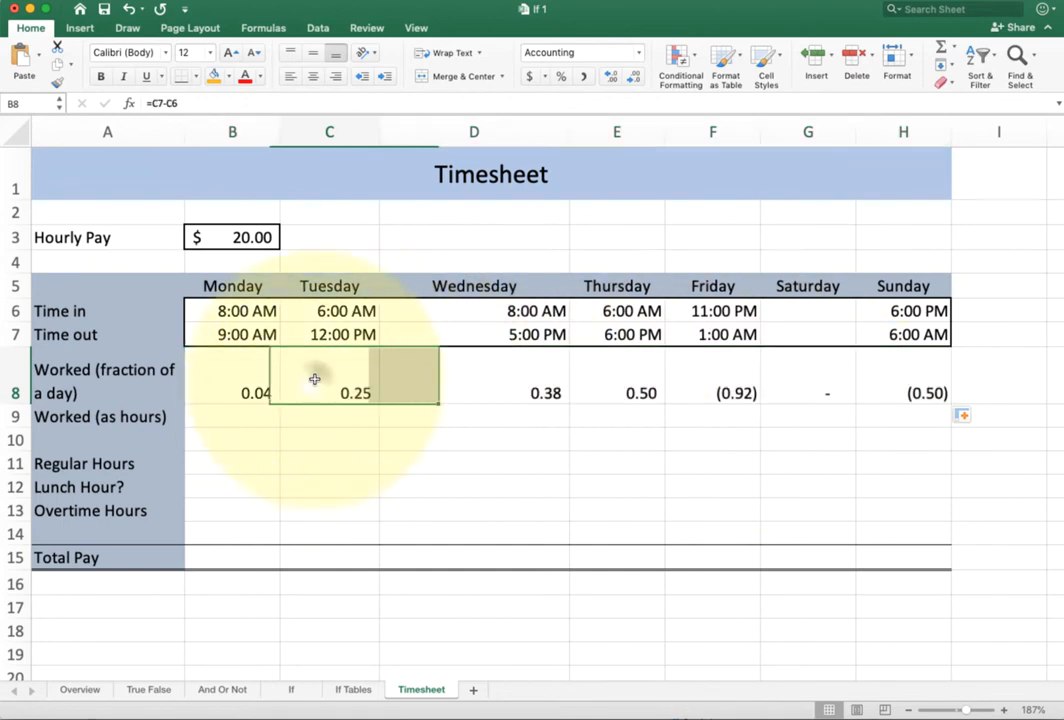
- Spot-check Tuesday's times and copied formula, then select the worked-fraction row
{"action": "left_click", "coordinate": [329, 311]}
{"action": "left_click", "coordinate": [311, 333]}
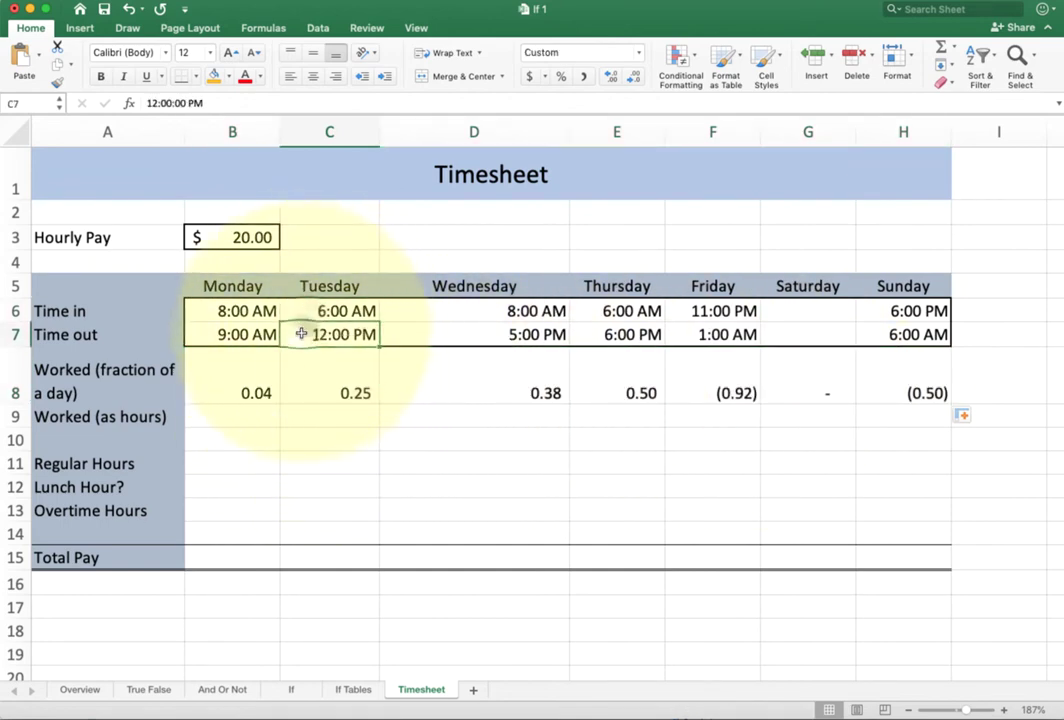
{"action": "left_click", "coordinate": [298, 308]}
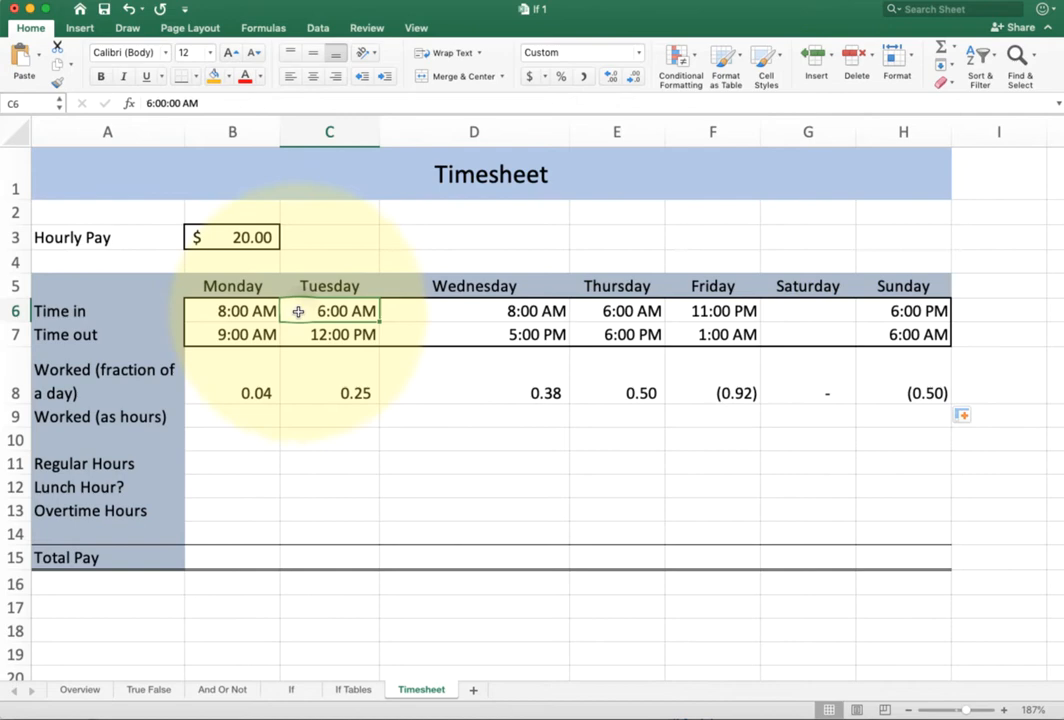
{"action": "left_click", "coordinate": [298, 335]}
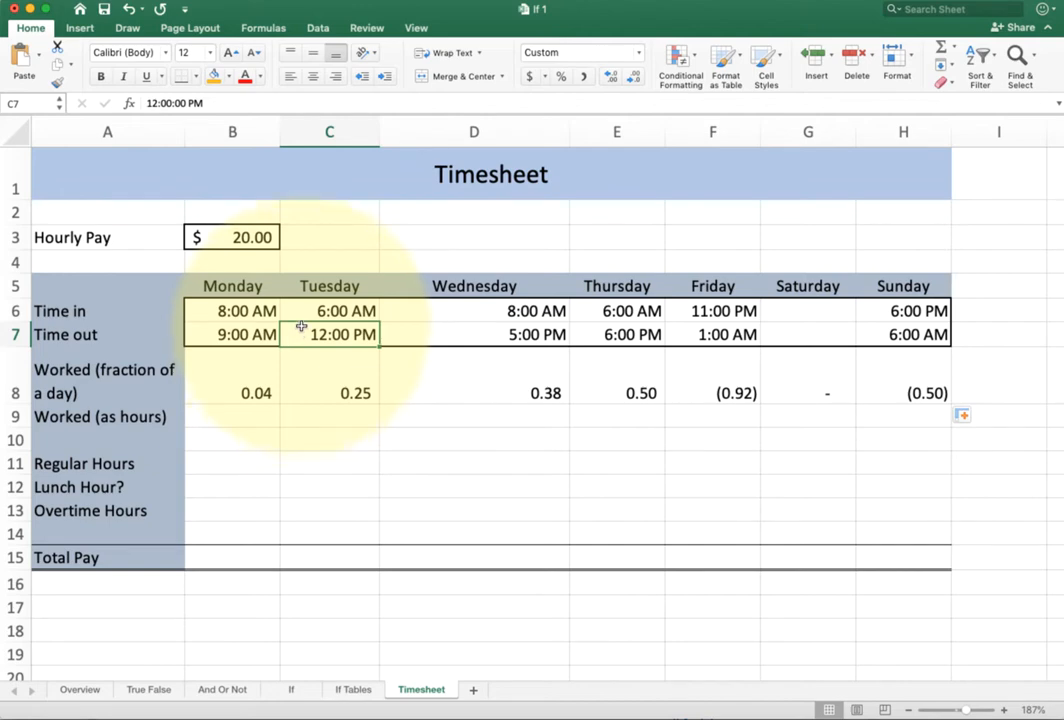
{"action": "left_click", "coordinate": [303, 311]}
{"action": "left_click", "coordinate": [303, 376]}
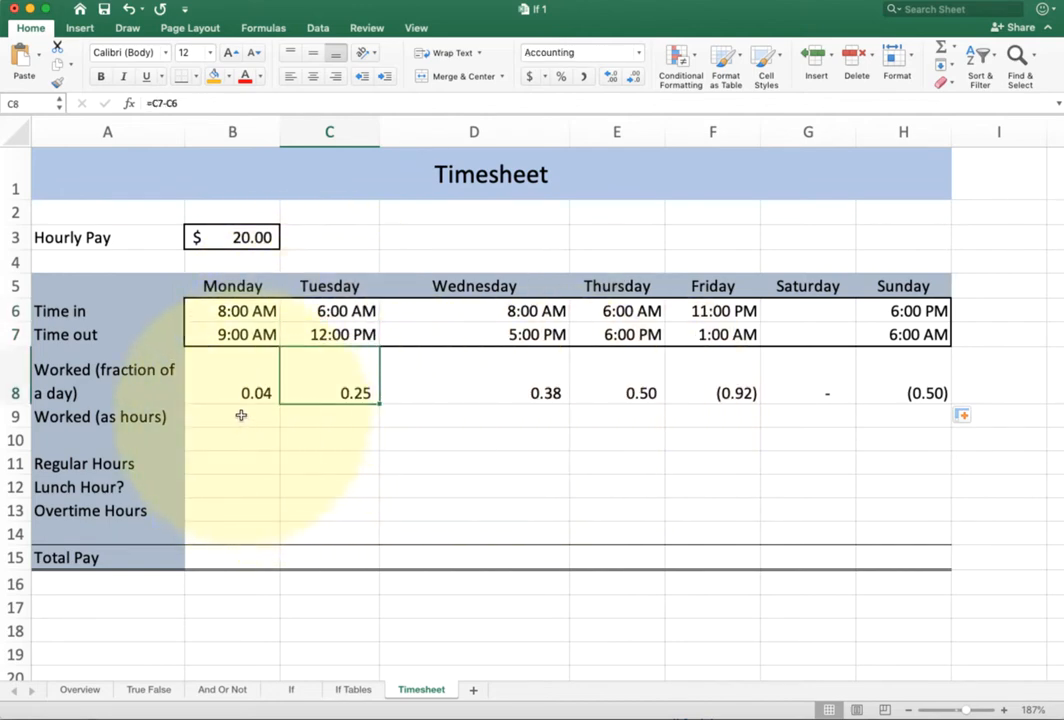
{"action": "left_click", "coordinate": [16, 380]}
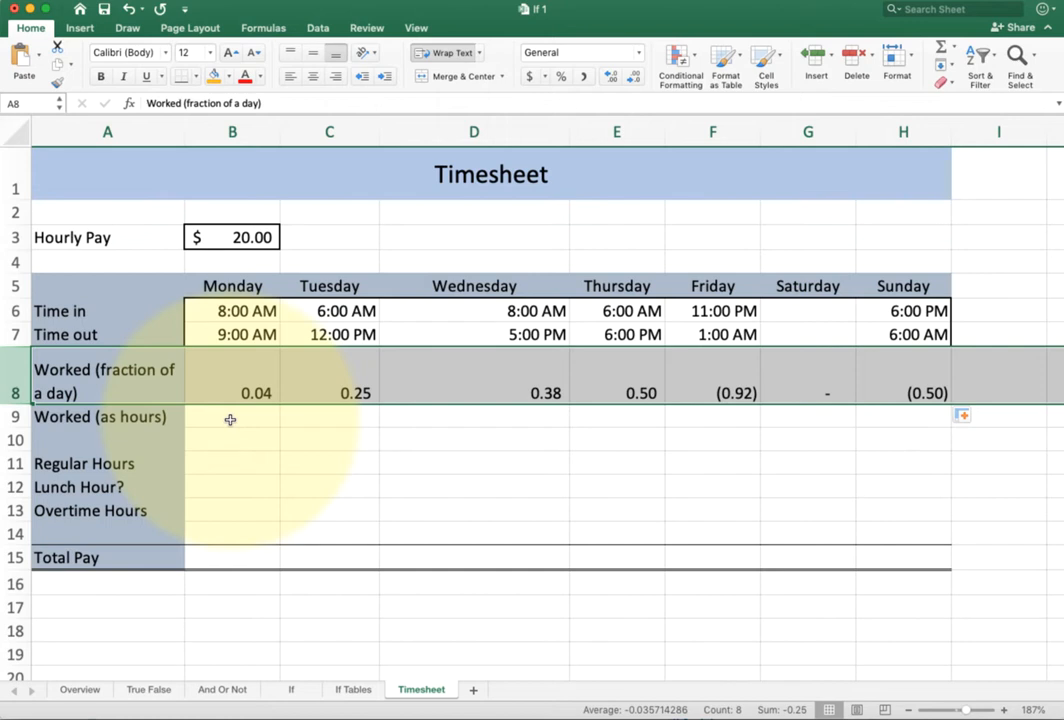
- Enter =B8*24 in B9 to convert Monday's fraction into 1.00 hours worked
{"action": "left_click", "coordinate": [230, 419]}
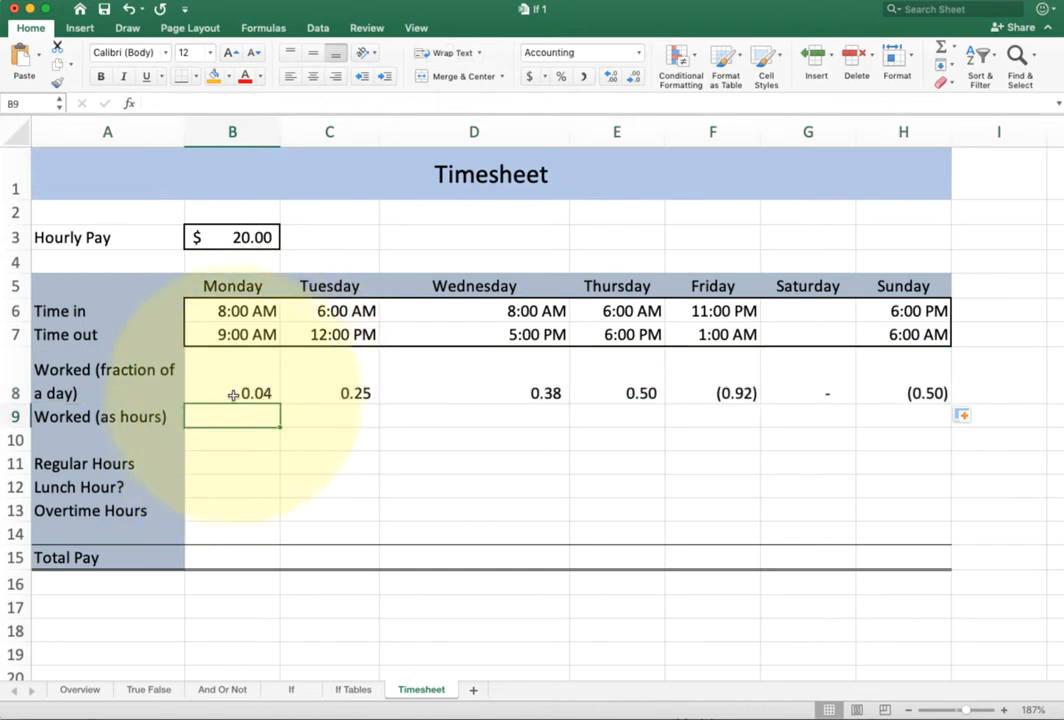
{"action": "type", "text": "="}
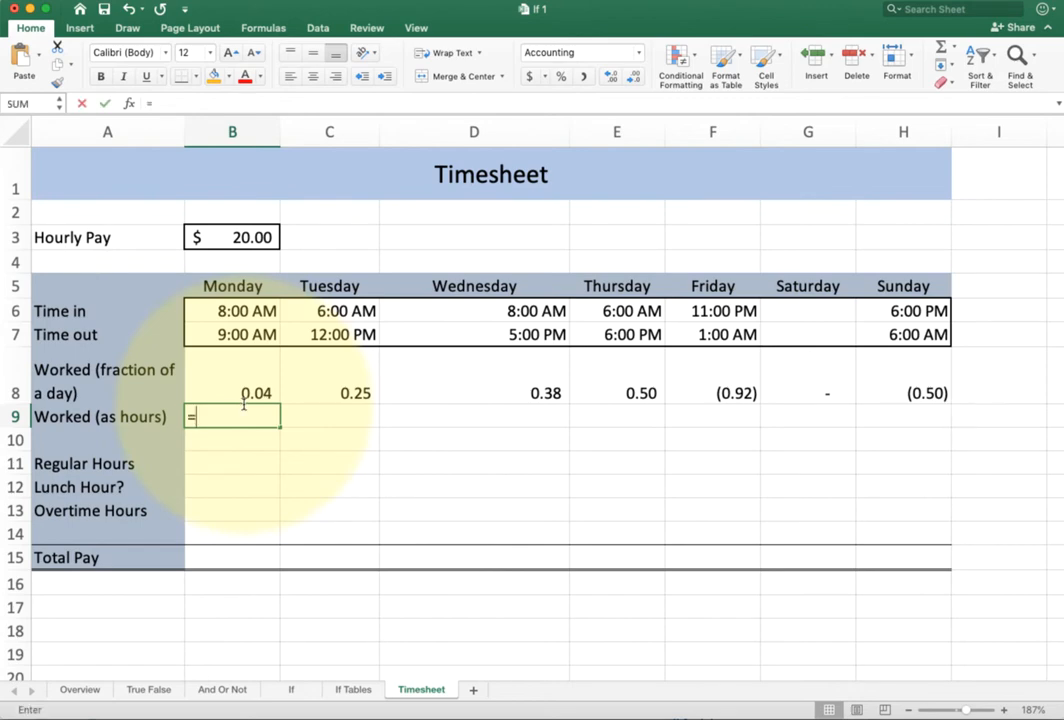
{"action": "left_click", "coordinate": [243, 393]}
{"action": "type", "text": "*"}
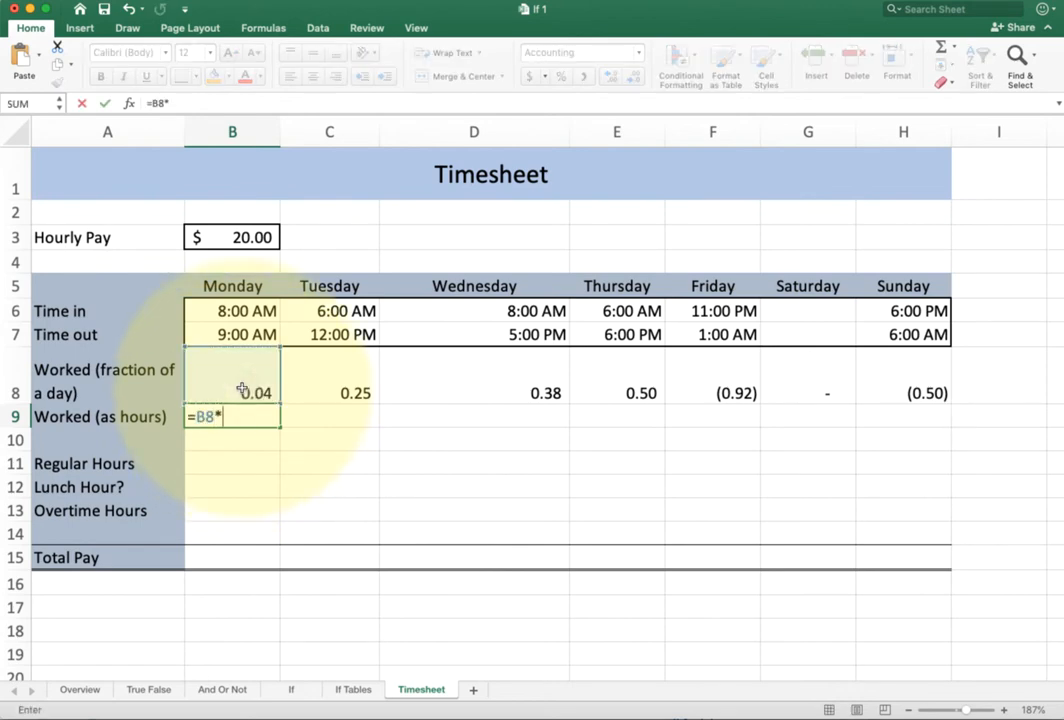
{"action": "type", "text": "24"}
{"action": "key", "text": "Return"}
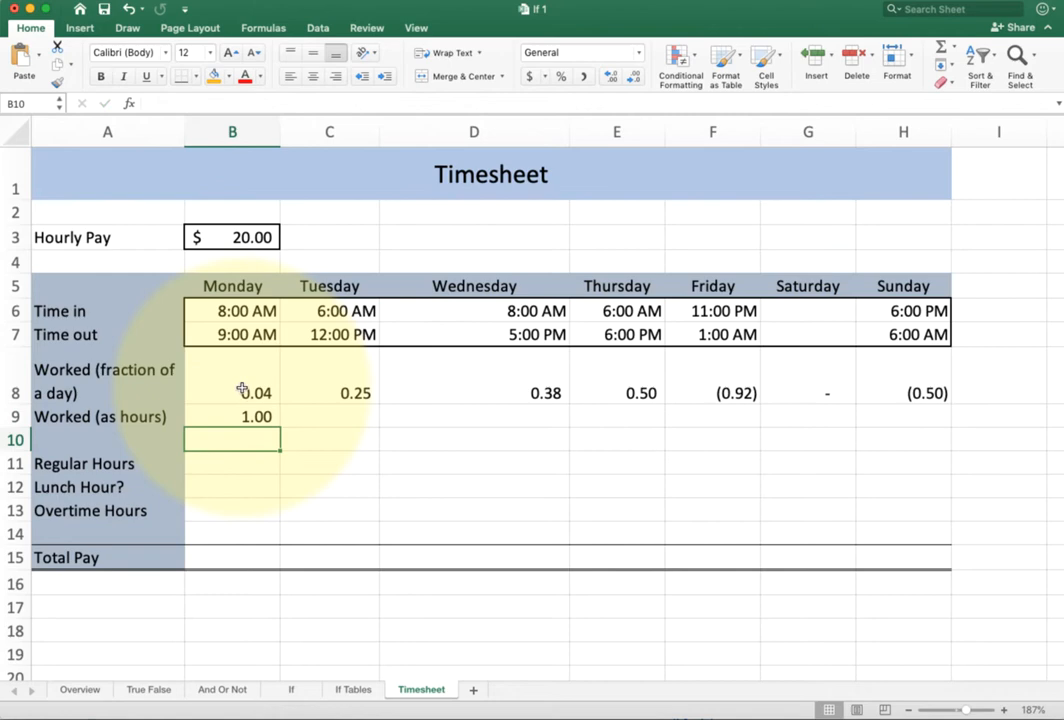
{"action": "left_click", "coordinate": [233, 414]}
{"action": "left_click", "coordinate": [228, 390]}
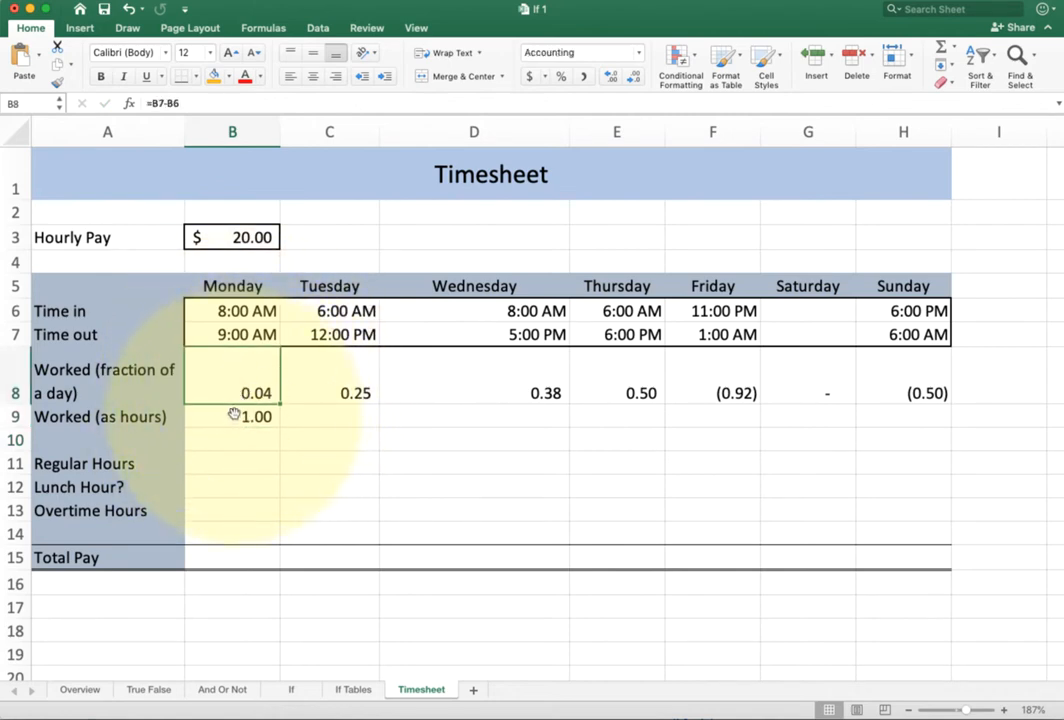
{"action": "left_click", "coordinate": [236, 414]}
- Fill the hours formula across B9:H9 and spot-check Tuesday's values
{"action": "mouse_move", "coordinate": [279, 427]}
{"action": "left_mouse_down"}
{"action": "mouse_move", "coordinate": [876, 410]}
{"action": "mouse_move", "coordinate": [940, 418]}
{"action": "left_mouse_up"}
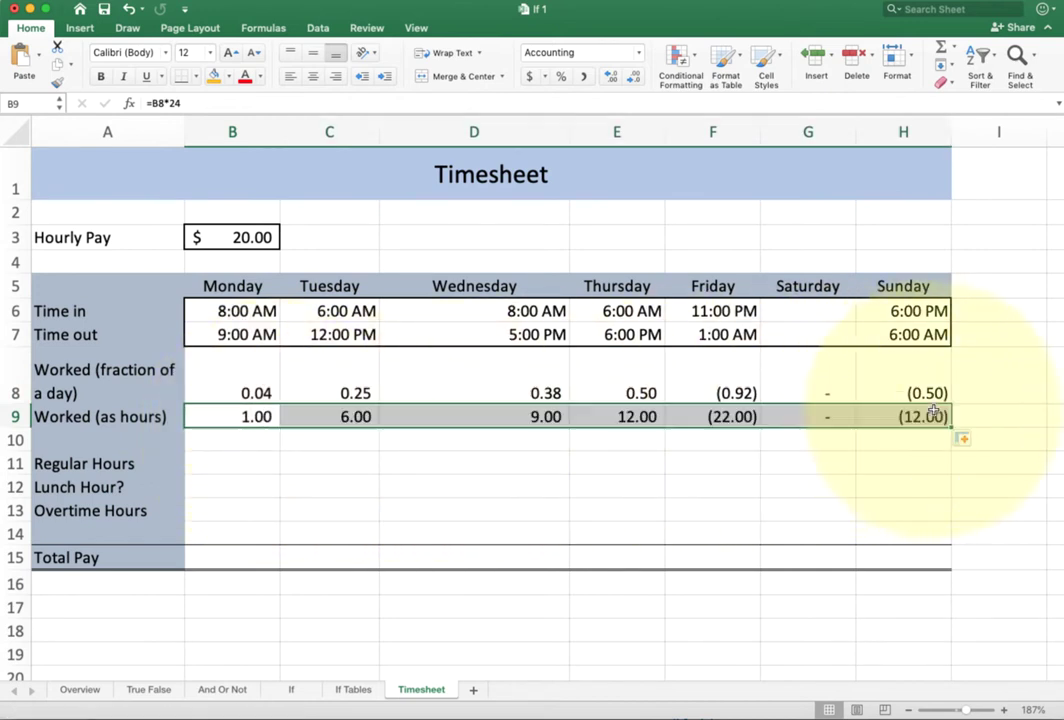
{"action": "left_click", "coordinate": [321, 390]}
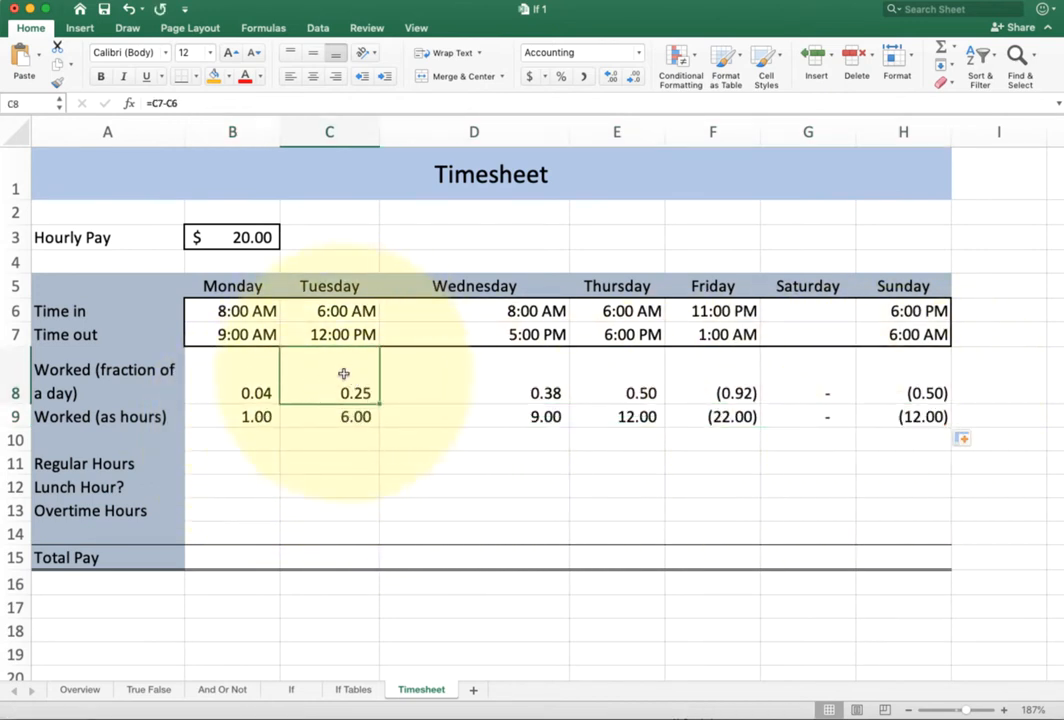
{"action": "left_click", "coordinate": [347, 314]}
{"action": "left_click", "coordinate": [323, 380]}
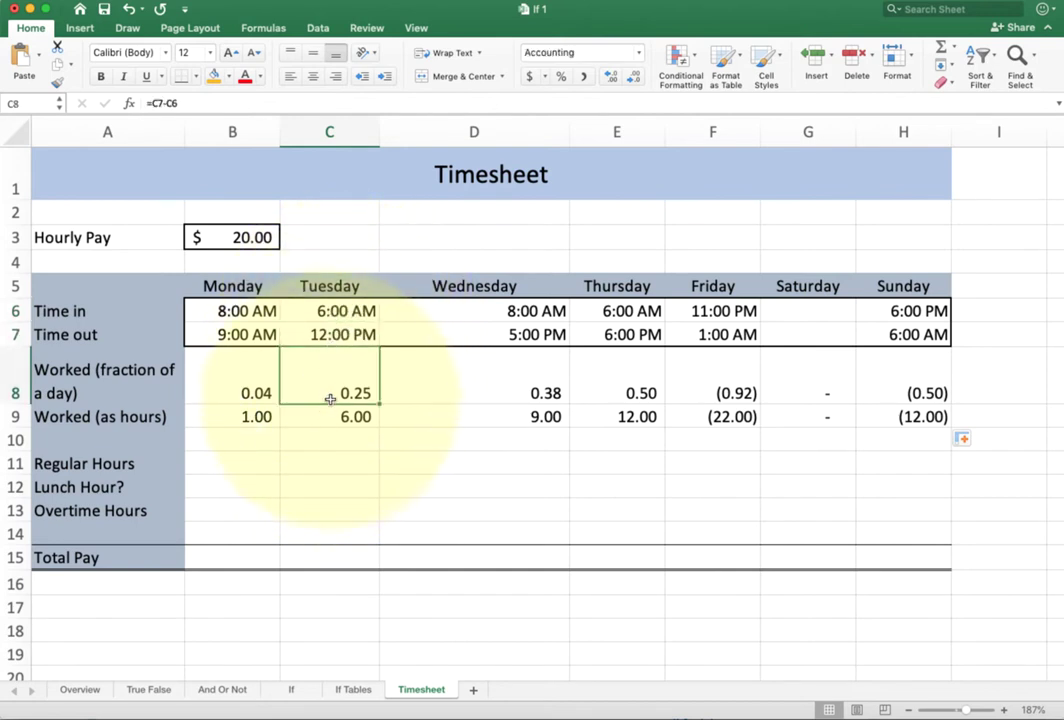
{"action": "left_click", "coordinate": [328, 415]}
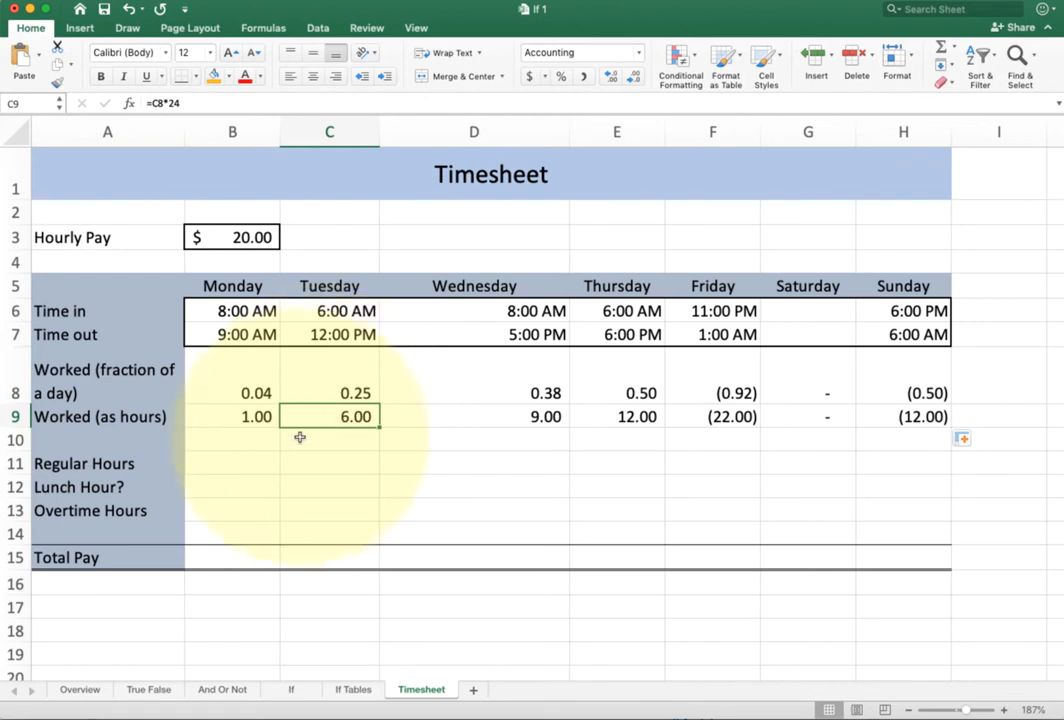
{"action": "left_click", "coordinate": [265, 463]}
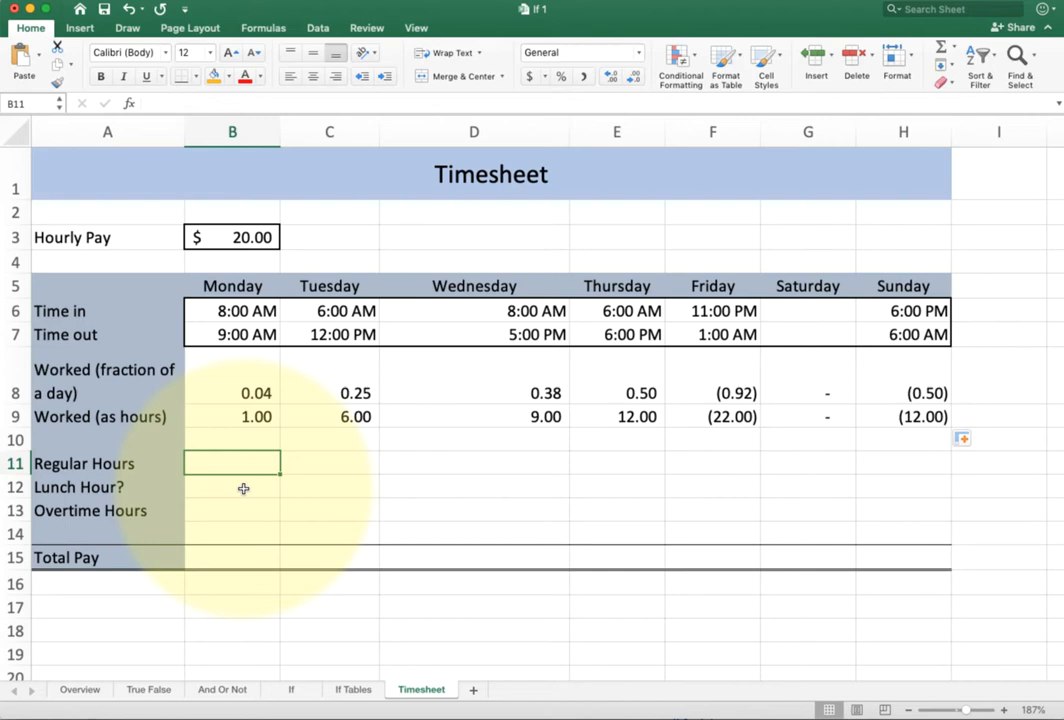
{"action": "type", "text": "=if("}
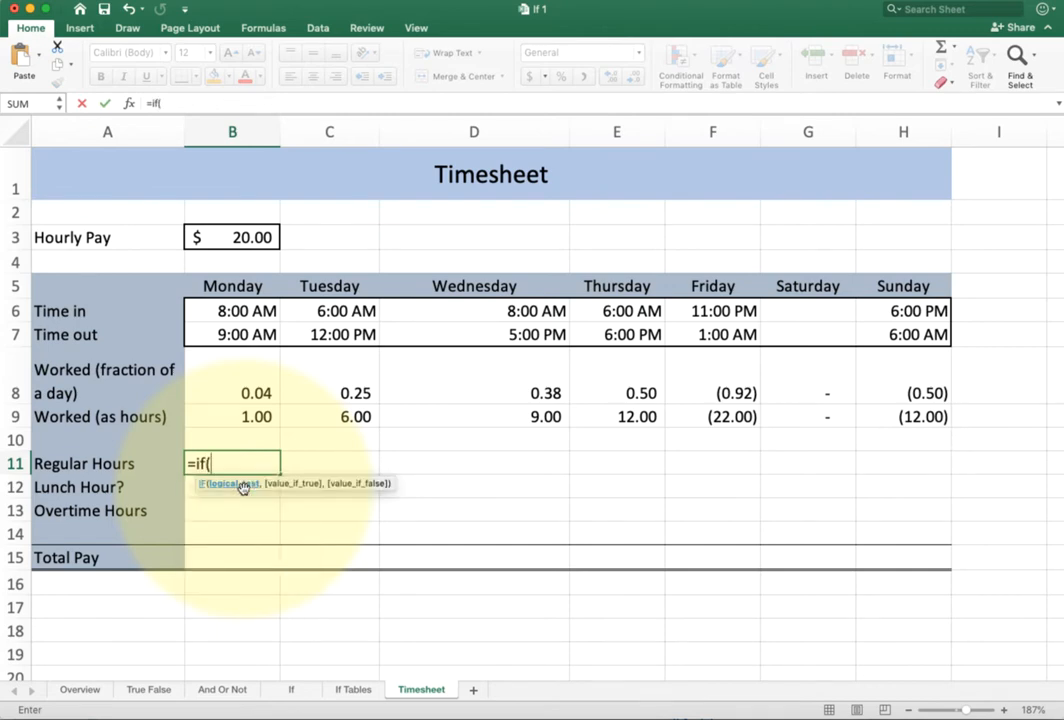
{"action": "type", "text": "B9>"}
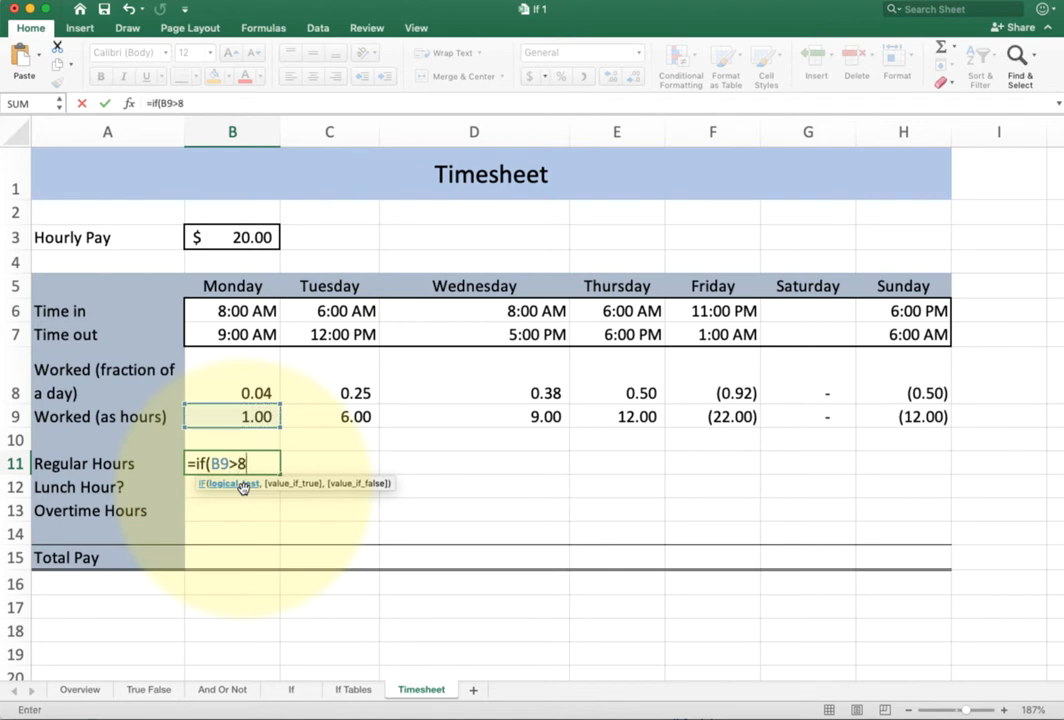
{"action": "type", "text": "8,"}
{"action": "type", "text": " 8"}
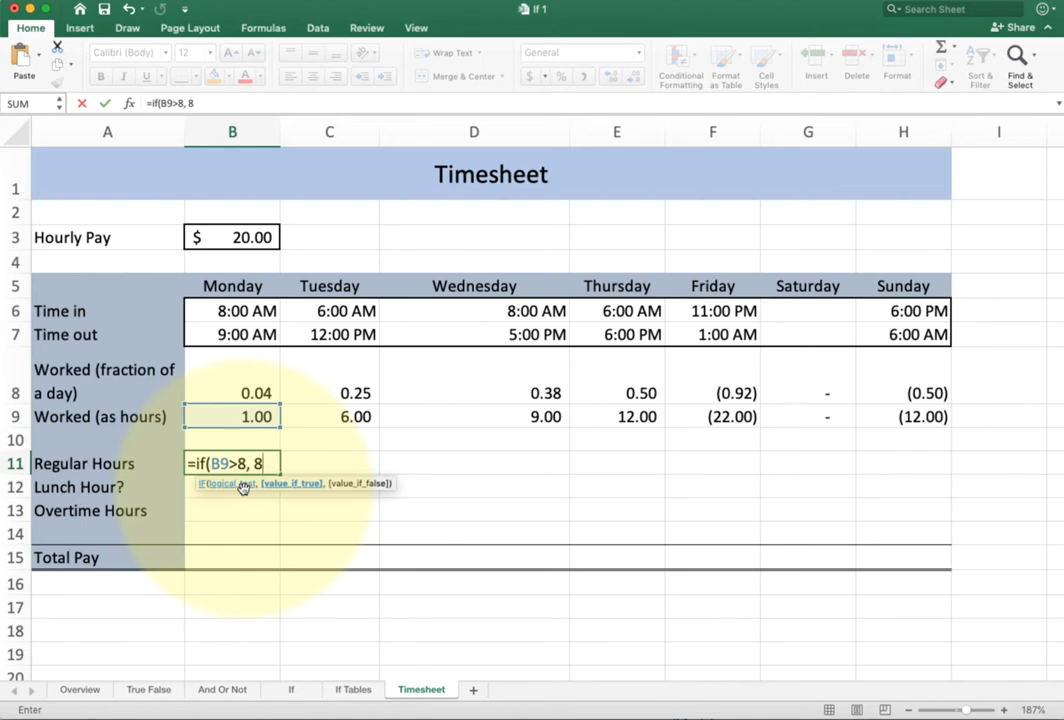
{"action": "type", "text": ","}
- Enter =IF(B9>8, 8, B9) in B11 and fill it across B11:H11
{"action": "key", "text": "Up"}
{"action": "key", "text": "Up"}
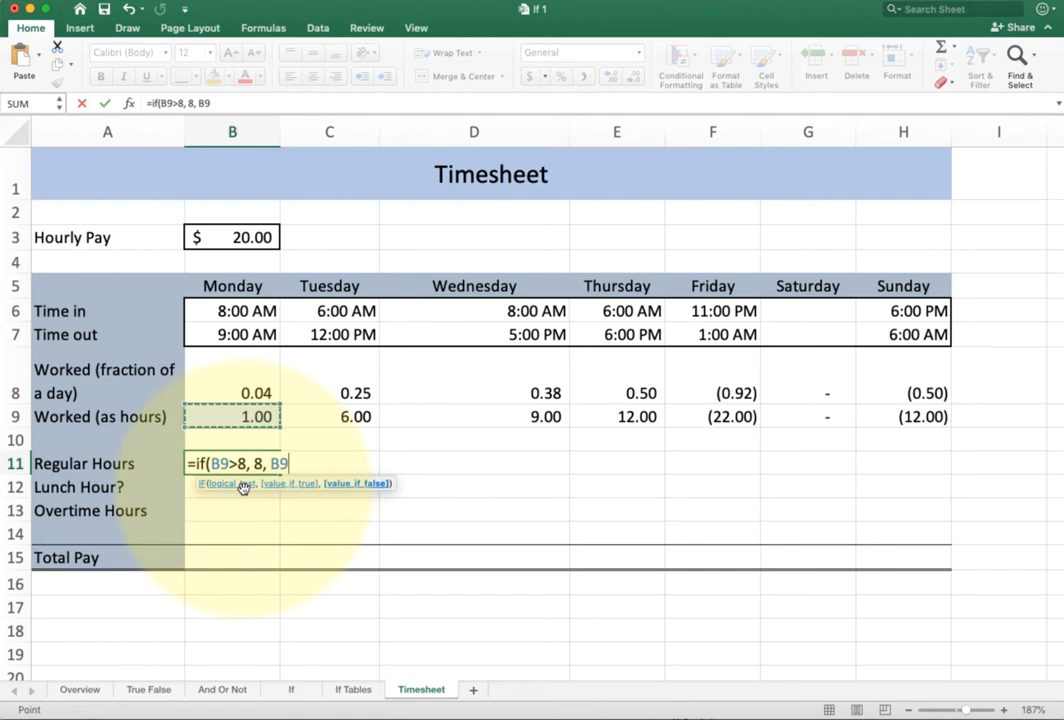
{"action": "type", "text": ")"}
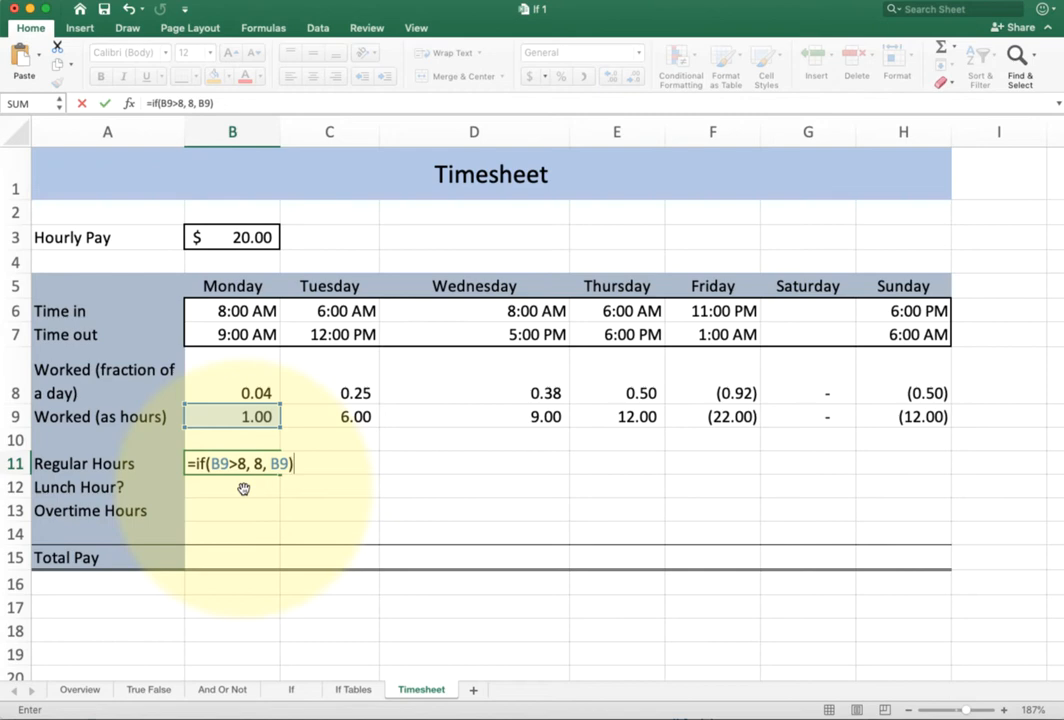
{"action": "key", "text": "ctrl+Return"}
{"action": "key", "text": "shift+Right"}
{"action": "key", "text": "shift+Right"}
{"action": "key", "text": "shift+Right"}
{"action": "key", "text": "shift+Right"}
{"action": "key", "text": "shift+Right"}
{"action": "key", "text": "shift+Right"}
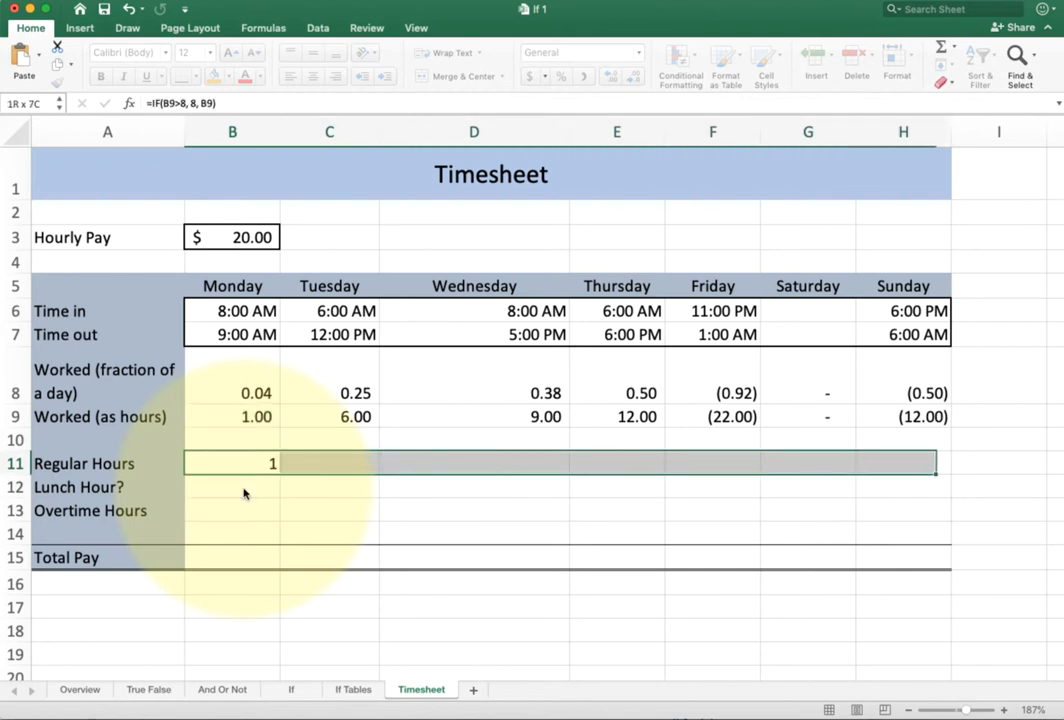
{"action": "key", "text": "ctrl+r"}
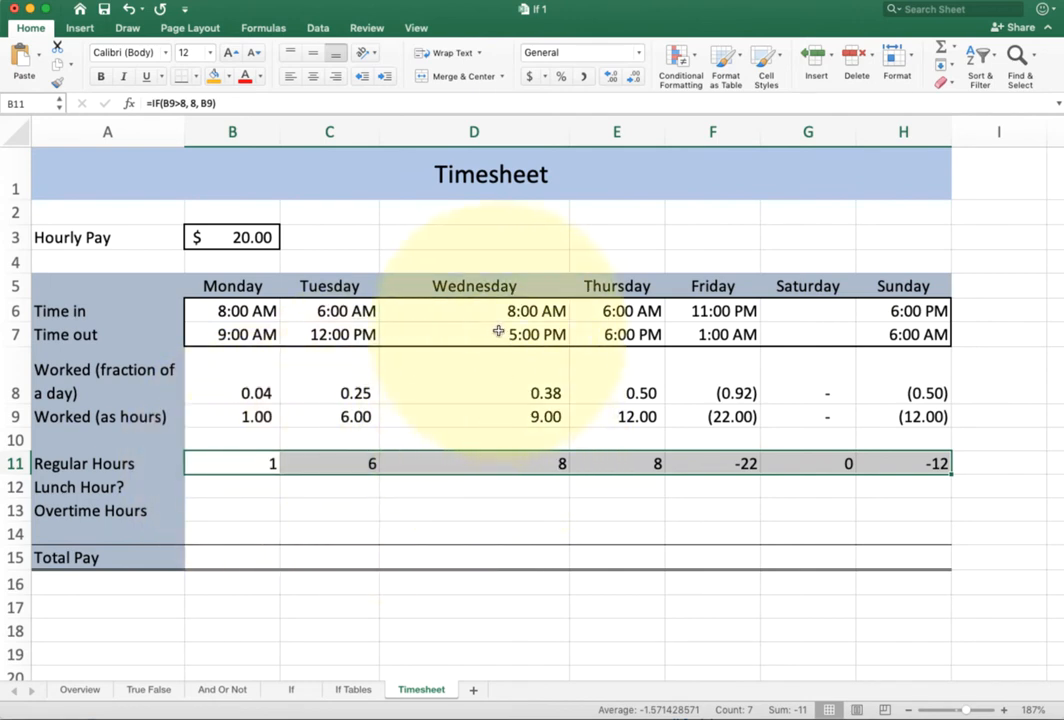
- Verify Wednesday's 9 worked hours are capped at 8 regular hours
{"action": "left_click", "coordinate": [510, 416]}
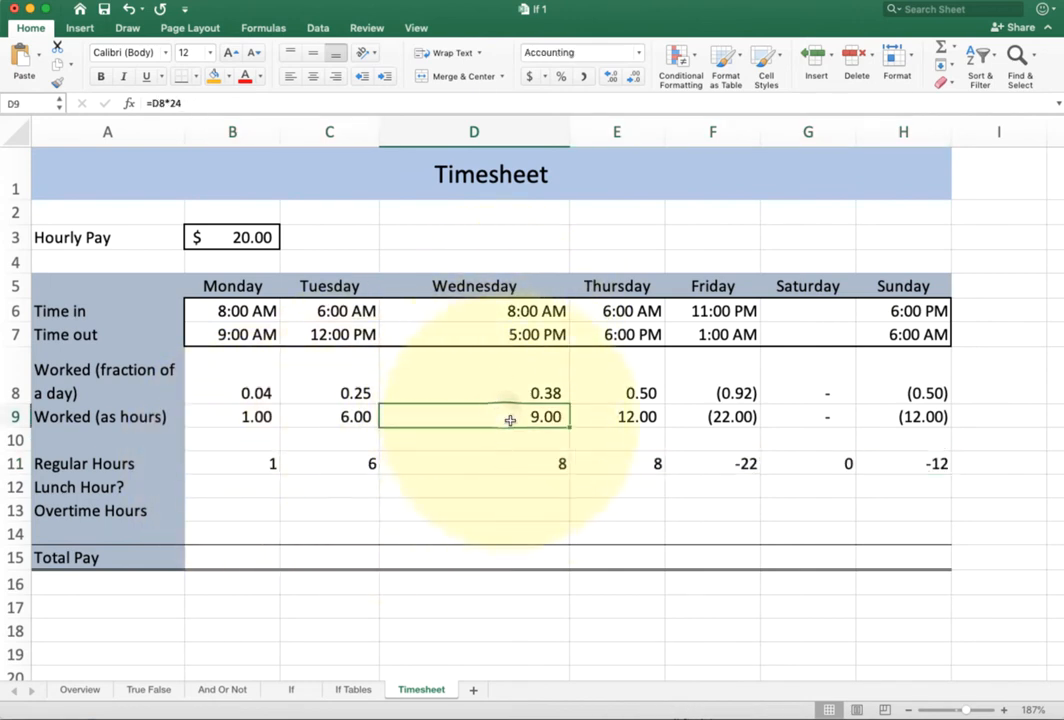
{"action": "left_click", "coordinate": [548, 463]}
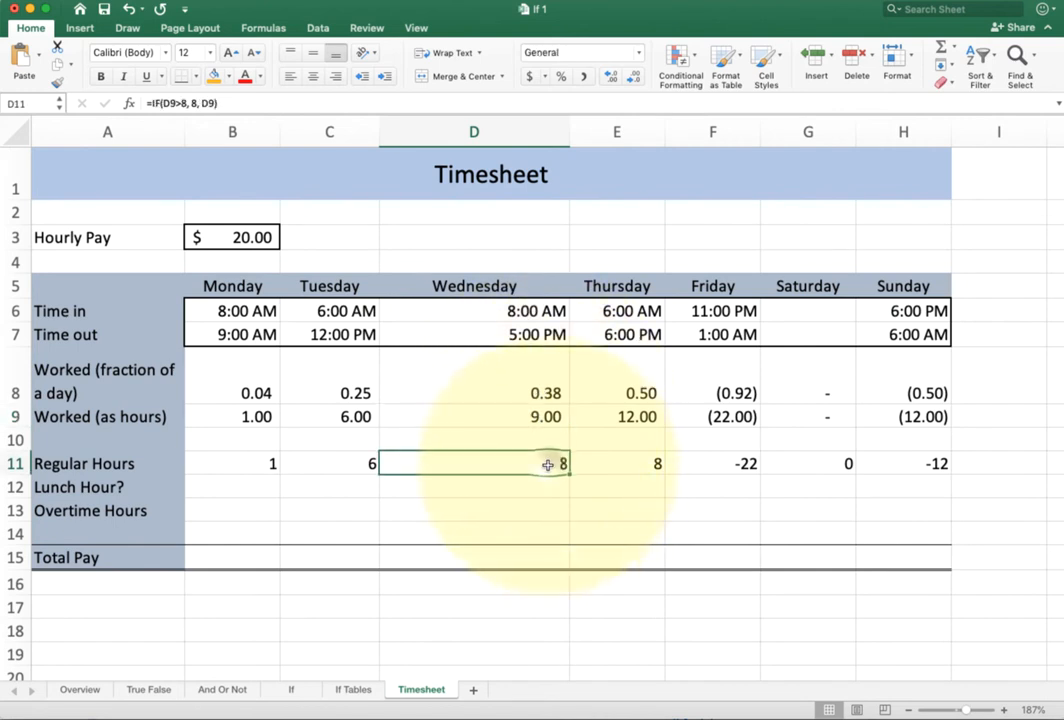
{"action": "left_click", "coordinate": [517, 416]}
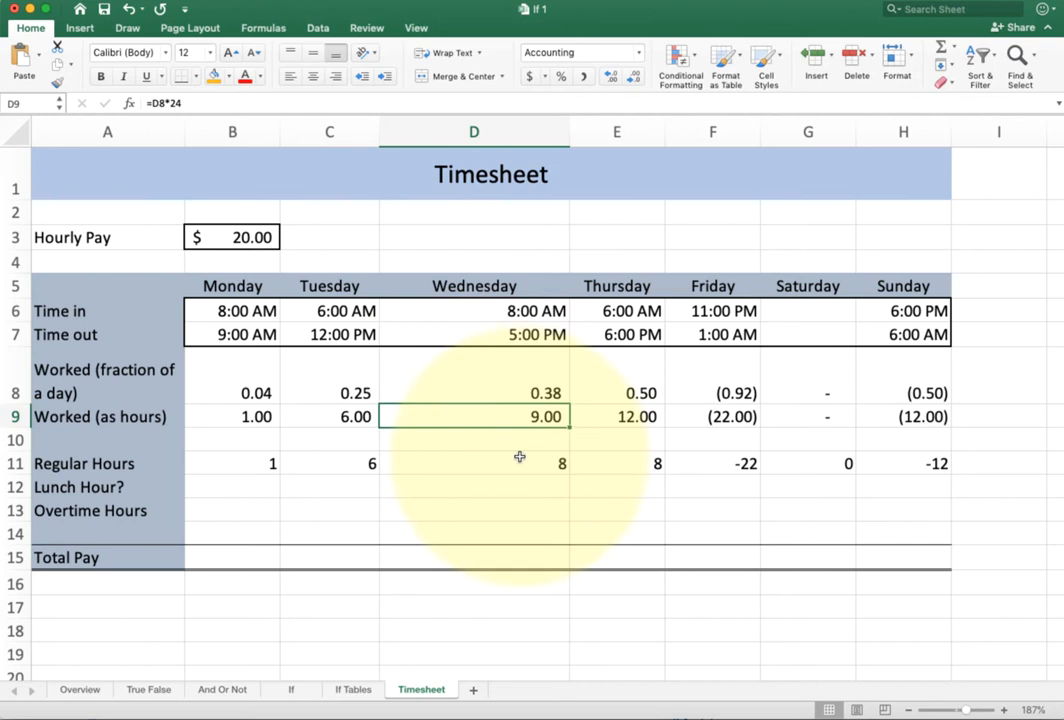
{"action": "left_click", "coordinate": [518, 463]}
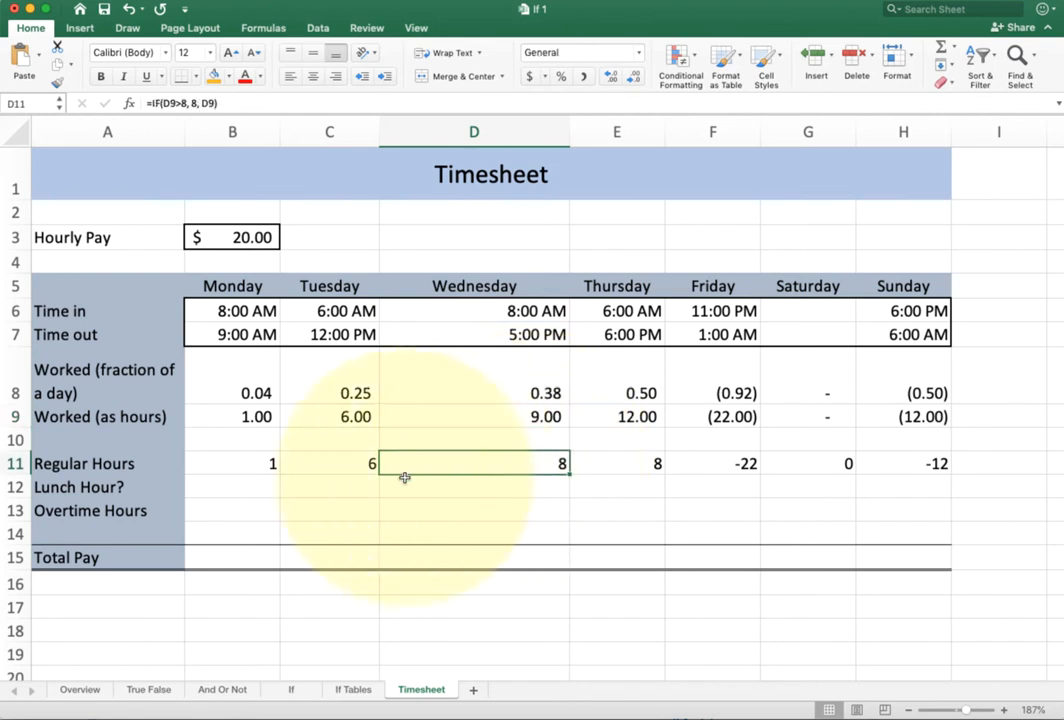
- Enter =IF(B9>6, -1, 0) in B12 and fill it across B12:H12
{"action": "left_click", "coordinate": [240, 487]}
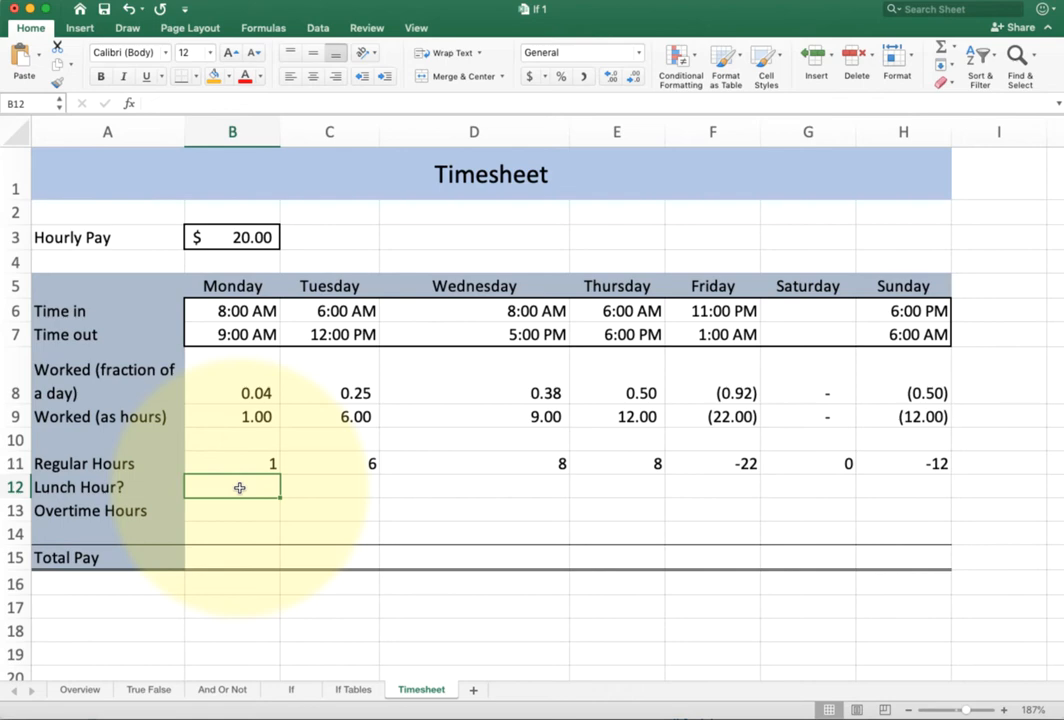
{"action": "type", "text": "=if(B11"}
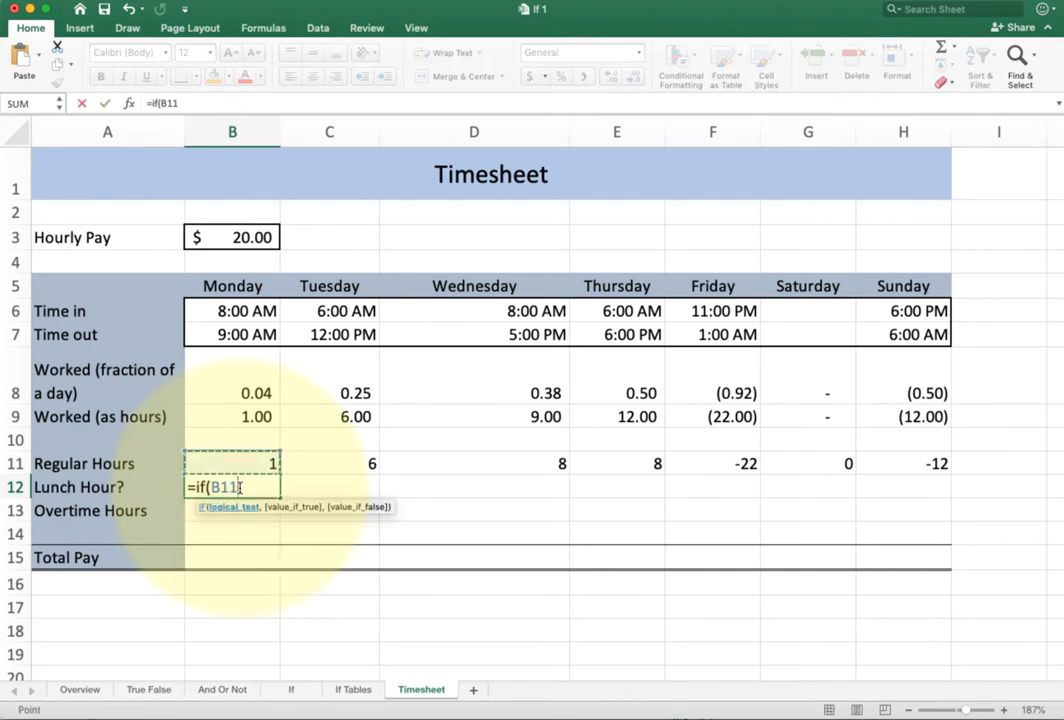
{"action": "key", "text": "Up"}
{"action": "key", "text": "Up"}
{"action": "type", "text": ">"}
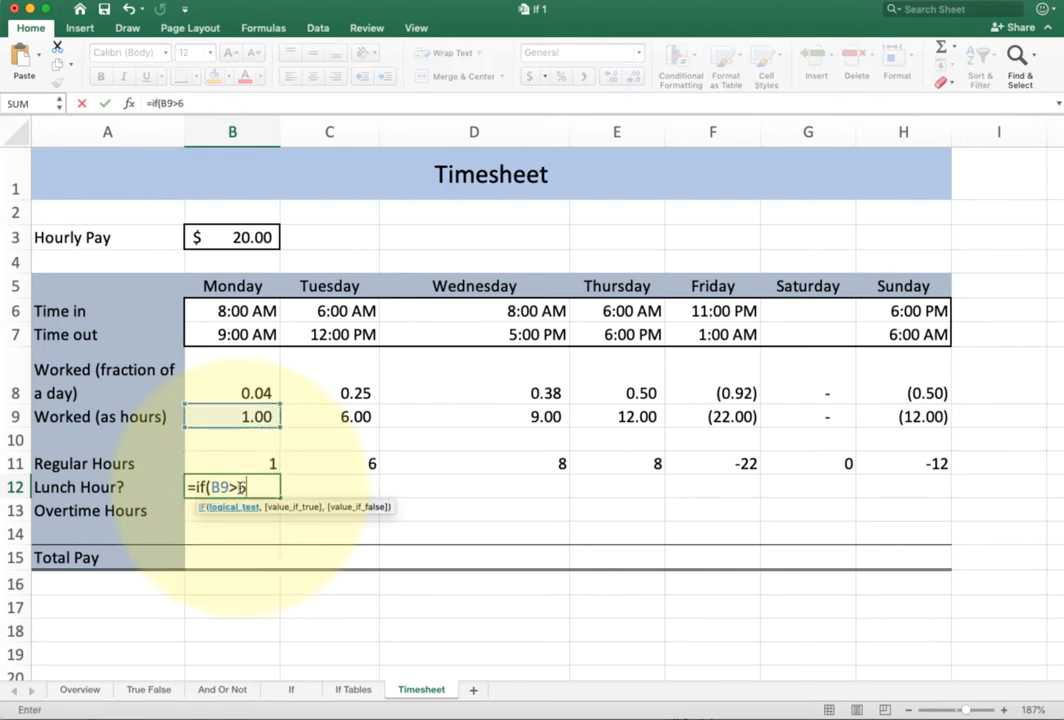
{"action": "type", "text": "6"}
{"action": "type", "text": ","}
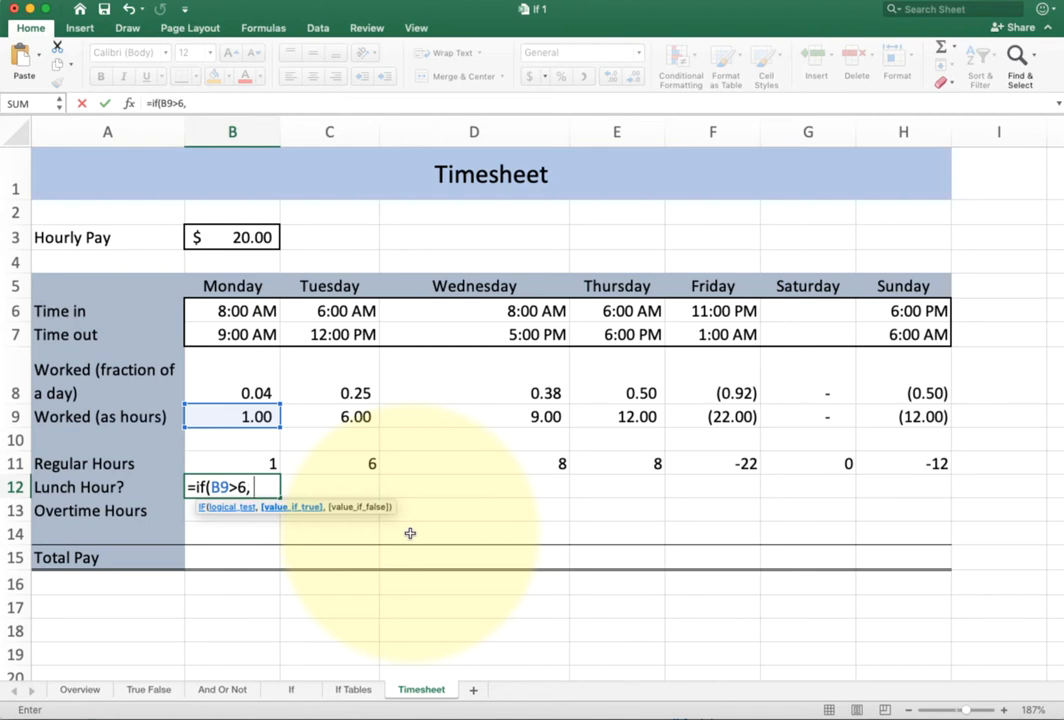
{"action": "type", "text": "-1"}
{"action": "type", "text": ", 0)"}
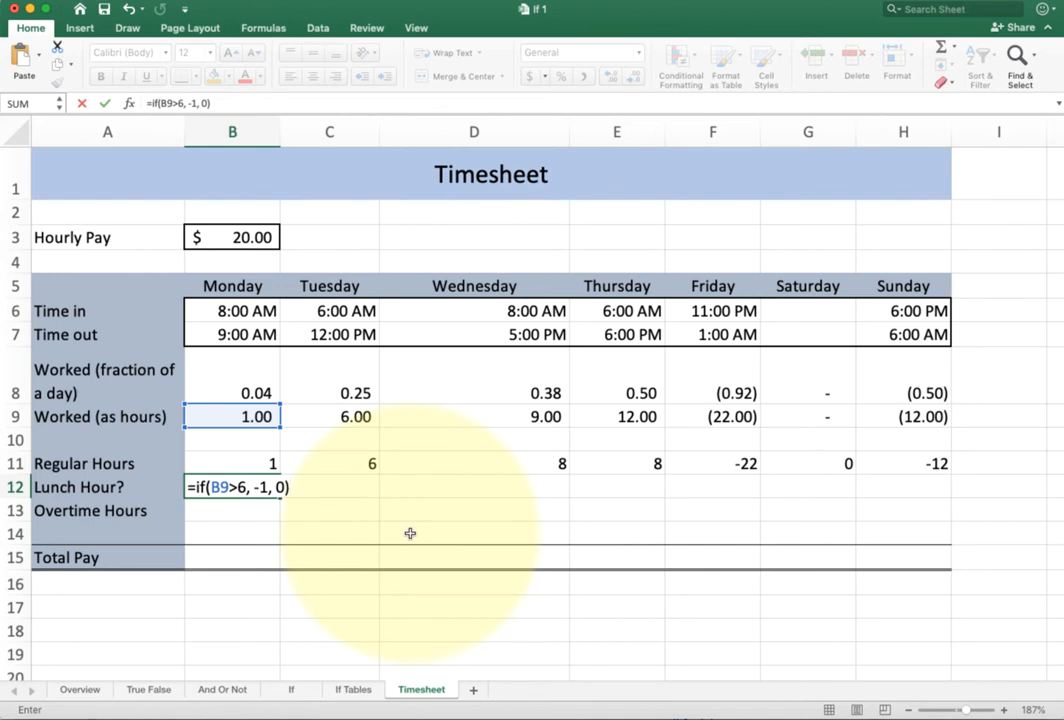
{"action": "key", "text": "ctrl+Return"}
{"action": "key", "text": "shift+Right"}
{"action": "key", "text": "shift+Right"}
{"action": "key", "text": "shift+Right"}
{"action": "key", "text": "shift+Right"}
{"action": "key", "text": "shift+Right"}
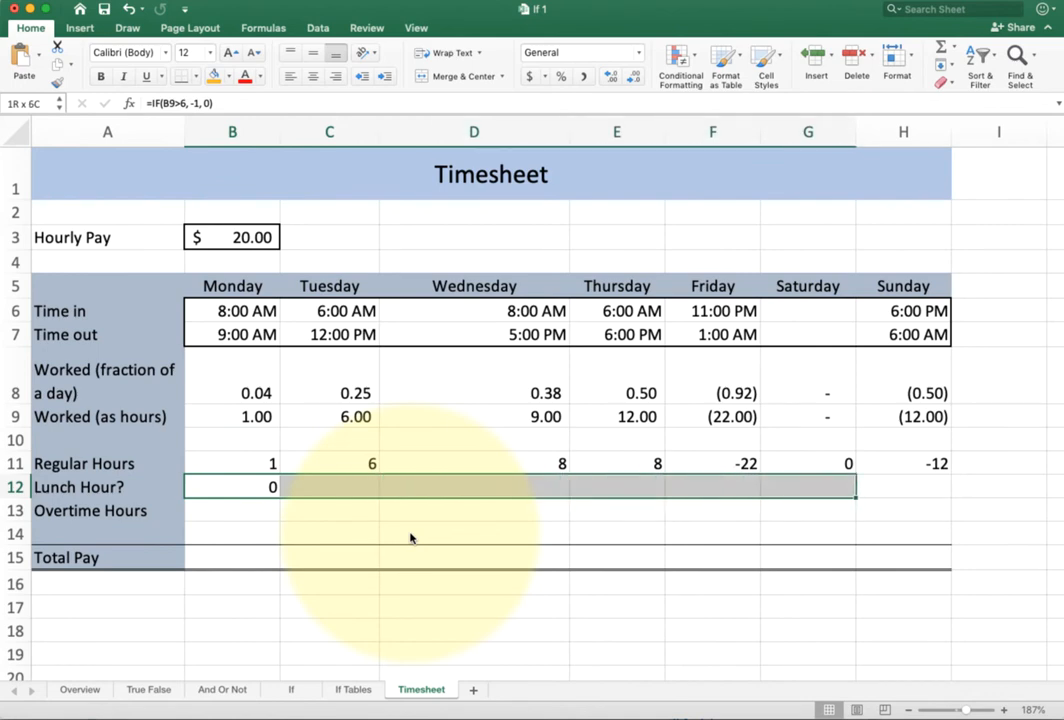
{"action": "key", "text": "shift+Right"}
{"action": "key", "text": "ctrl+r"}
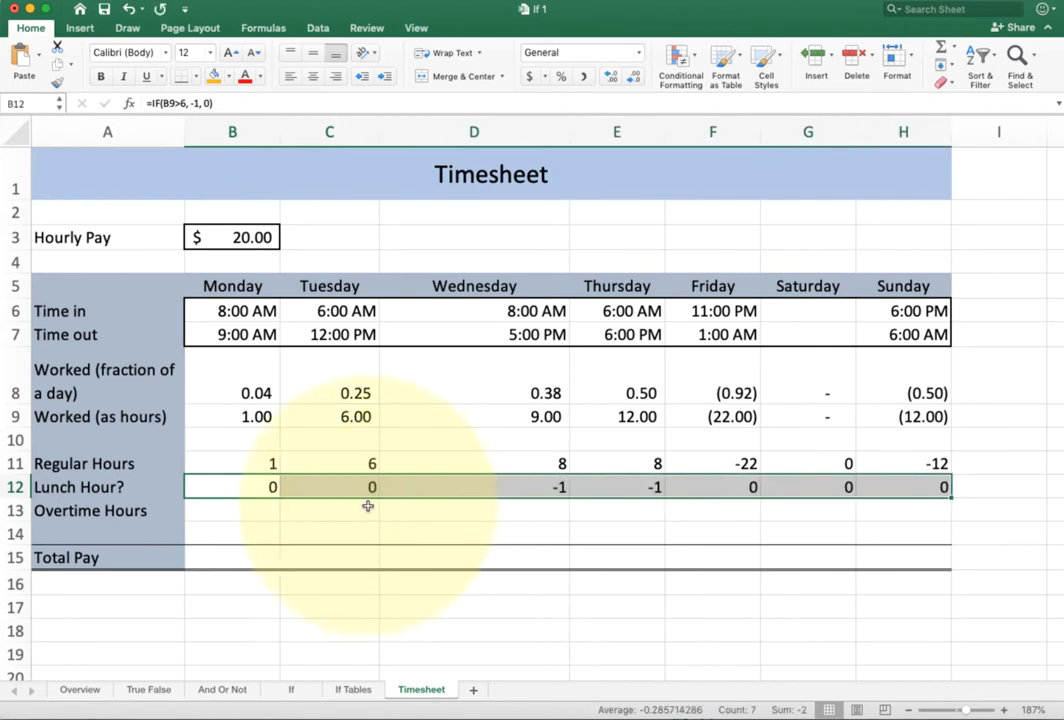
{"action": "left_click", "coordinate": [345, 463]}
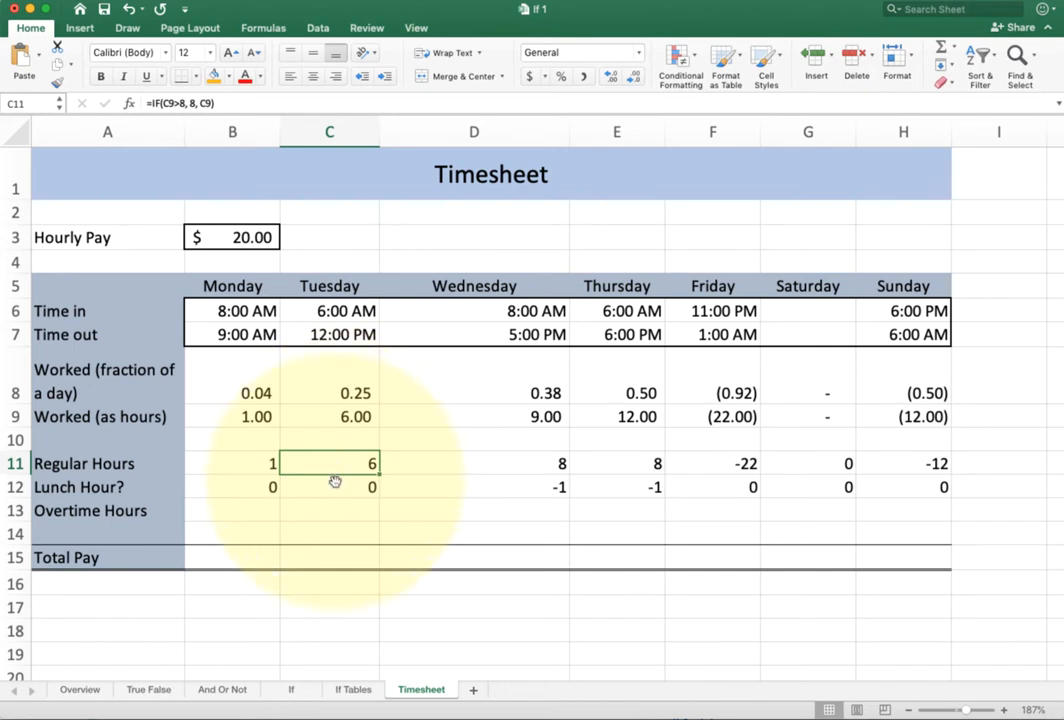
{"action": "double_click", "coordinate": [335, 486]}
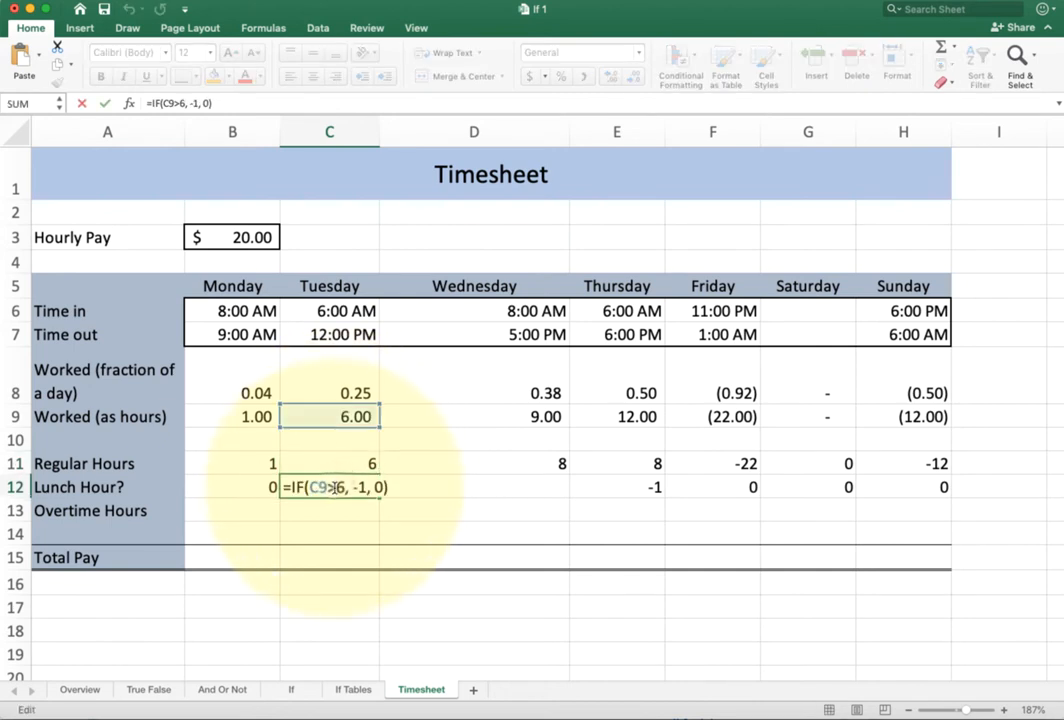
{"action": "key", "text": "ctrl+Return"}
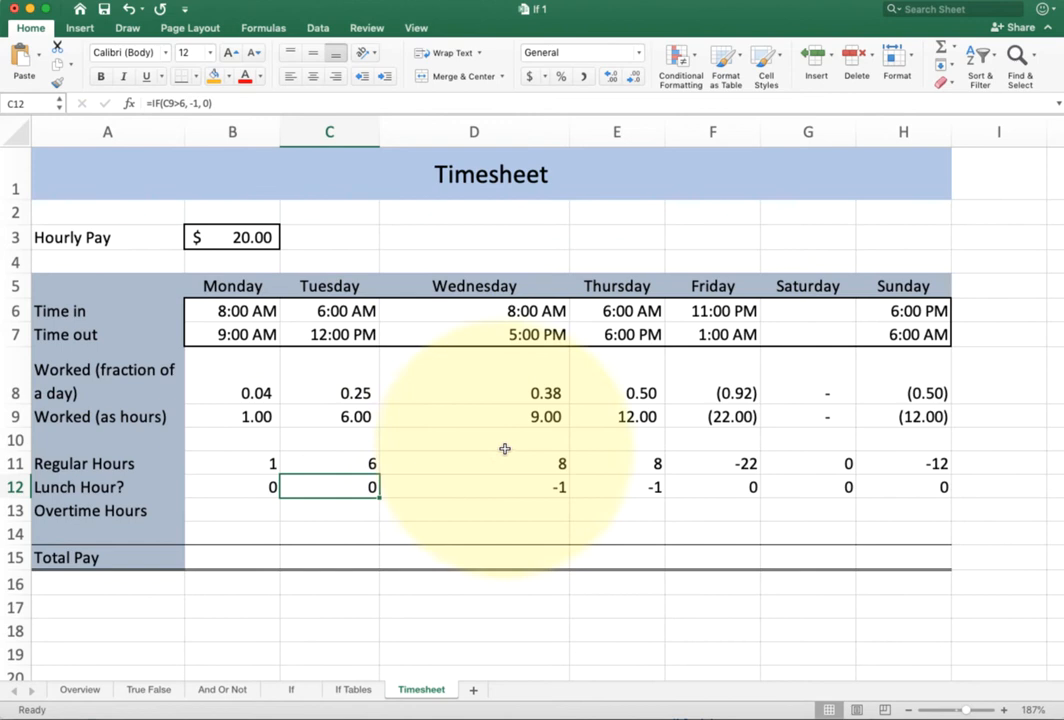
{"action": "left_click_drag", "start_coordinate": [510, 392], "coordinate": [510, 417]}
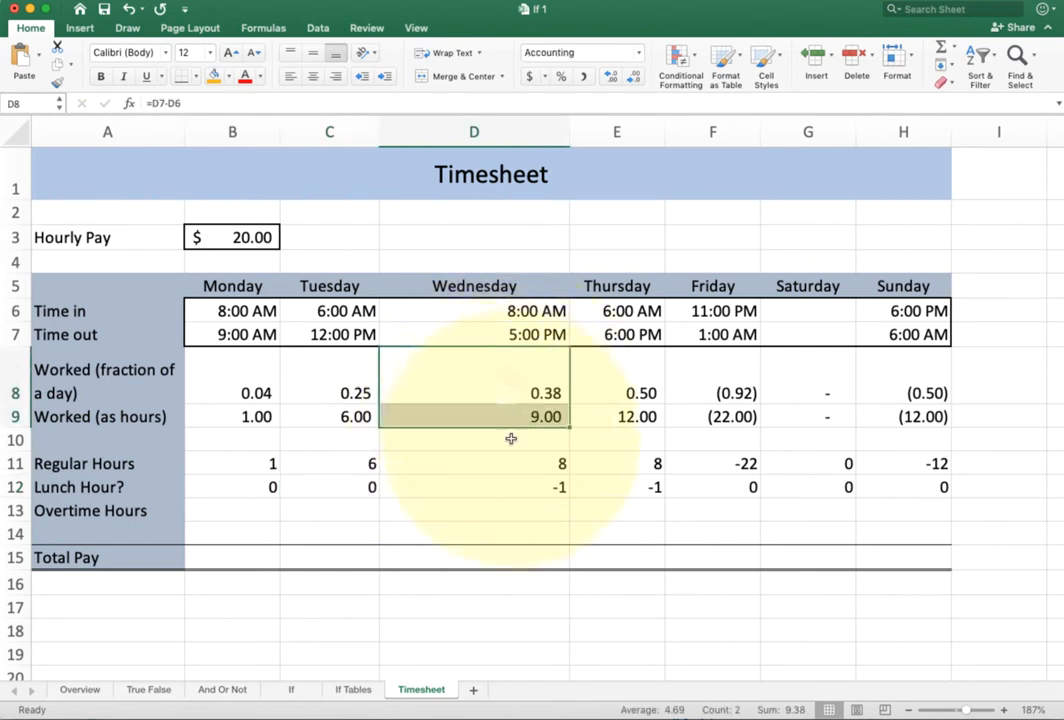
{"action": "left_click", "coordinate": [518, 487]}
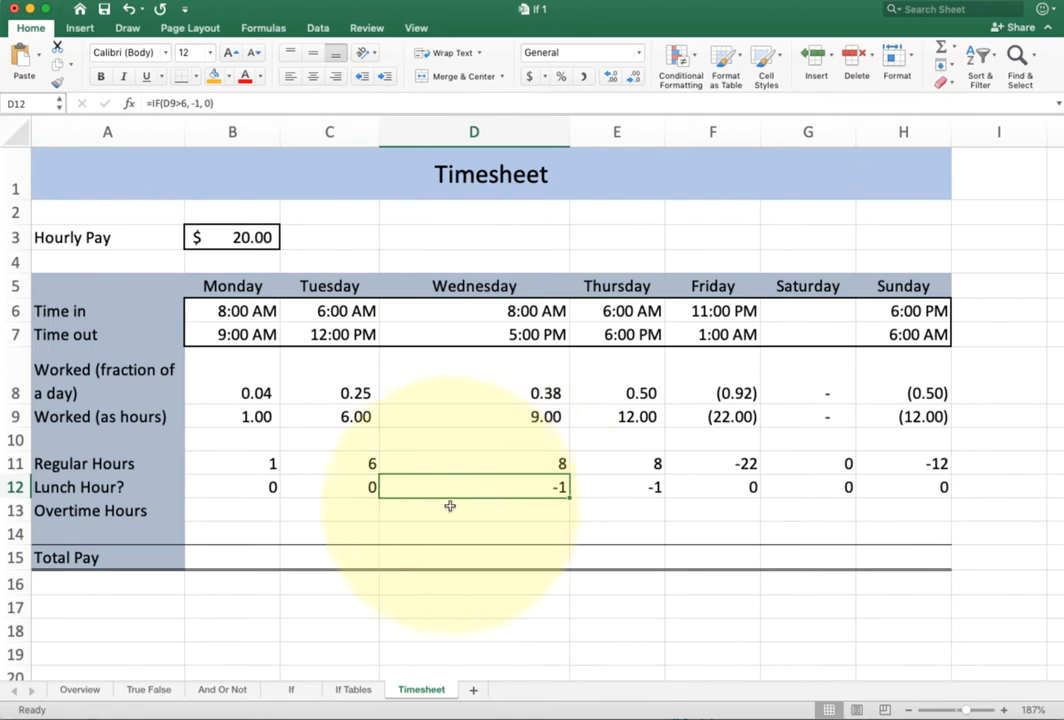
{"action": "left_click", "coordinate": [232, 510]}
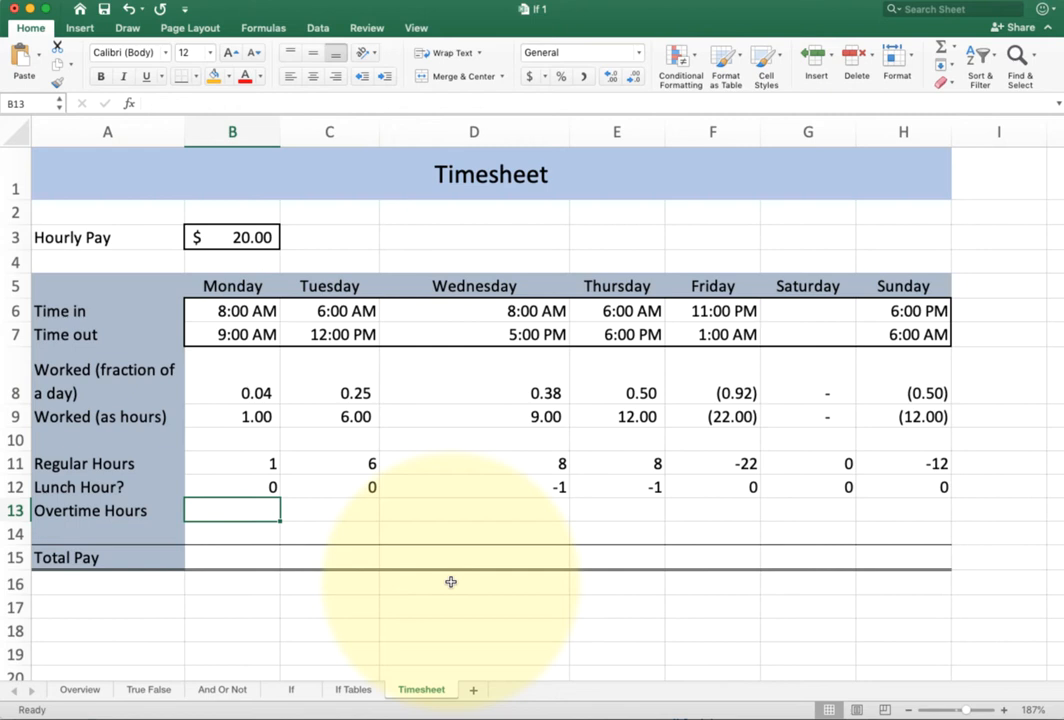
{"action": "type", "text": "="}
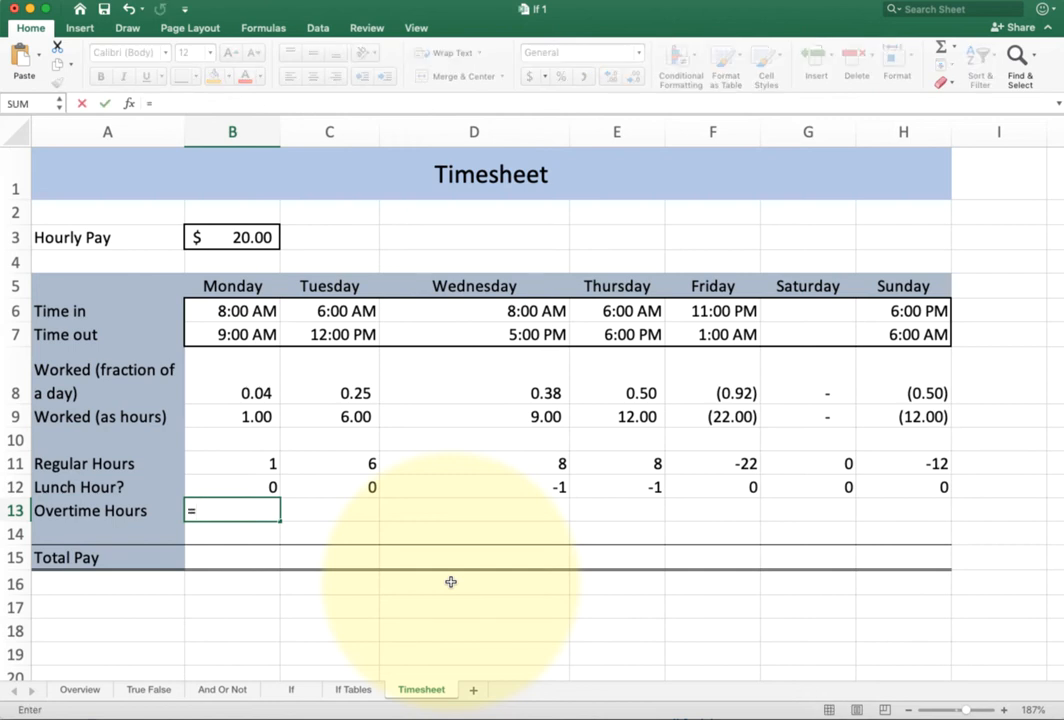
- Enter =B9-B11 in B13 and fill it across B13:H13
{"action": "key", "text": "Up"}
{"action": "key", "text": "Up"}
{"action": "key", "text": "Up"}
{"action": "key", "text": "Up"}
{"action": "type", "text": "-"}
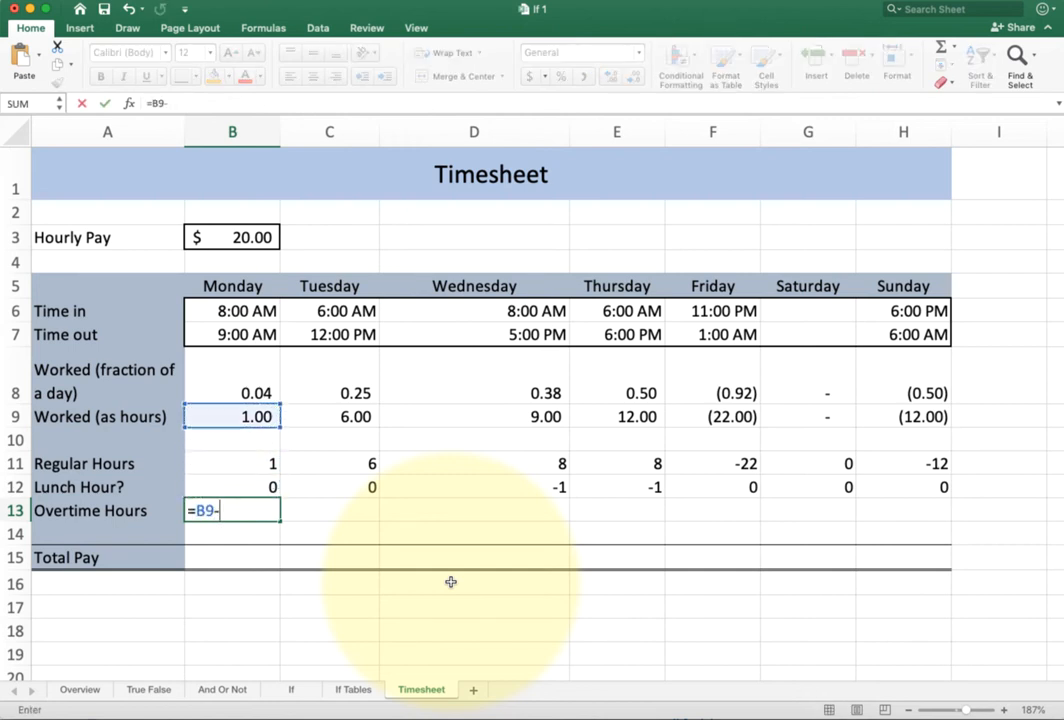
{"action": "key", "text": "Up"}
{"action": "key", "text": "Up"}
{"action": "key", "text": "Return"}
{"action": "key", "text": "Up"}
{"action": "key", "text": "shift+Right"}
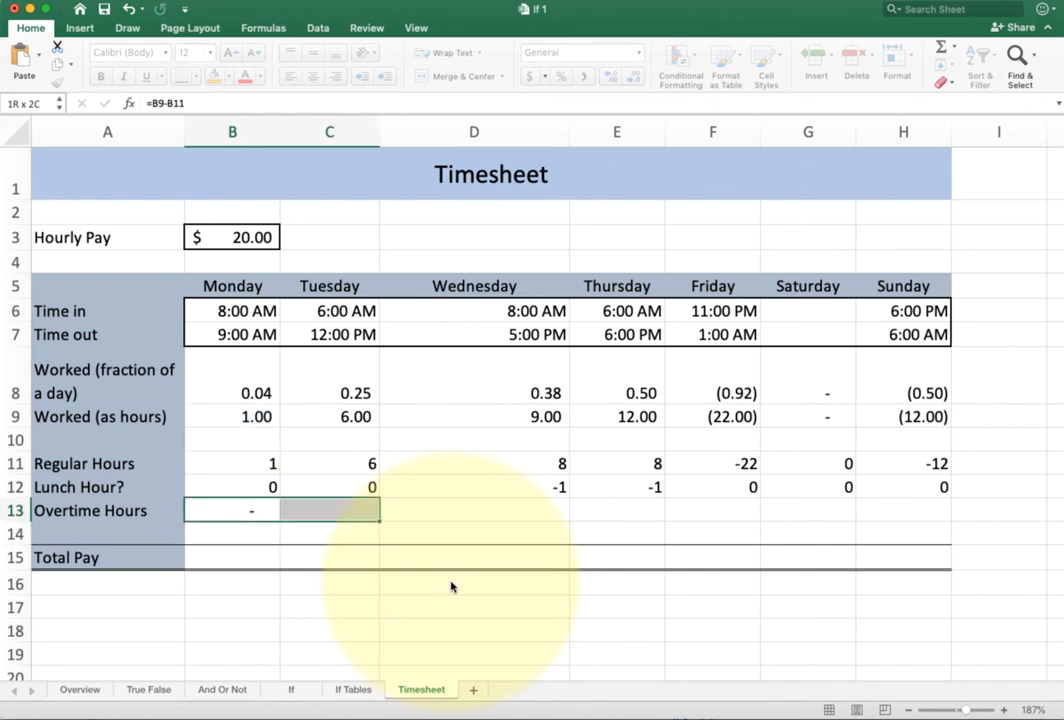
{"action": "key", "text": "shift+Right"}
{"action": "key", "text": "shift+Right"}
{"action": "key", "text": "shift+Right"}
{"action": "key", "text": "shift+Right"}
{"action": "key", "text": "shift+Right"}
{"action": "key", "text": "ctrl+r"}
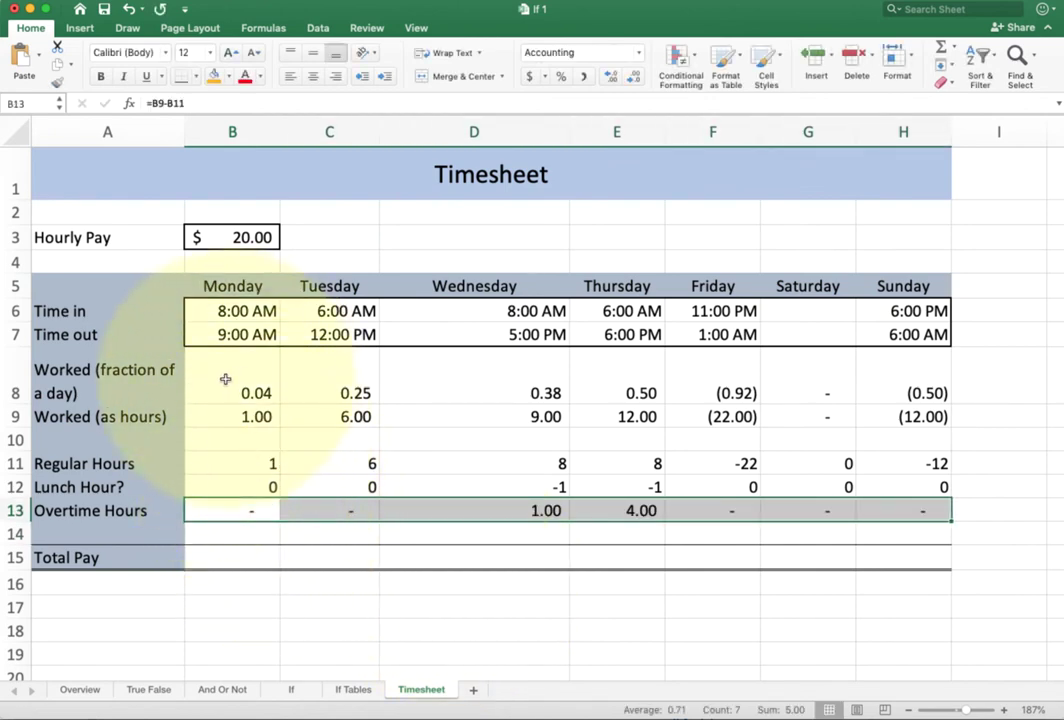
{"action": "left_click", "coordinate": [218, 416]}
{"action": "left_click", "coordinate": [218, 463]}
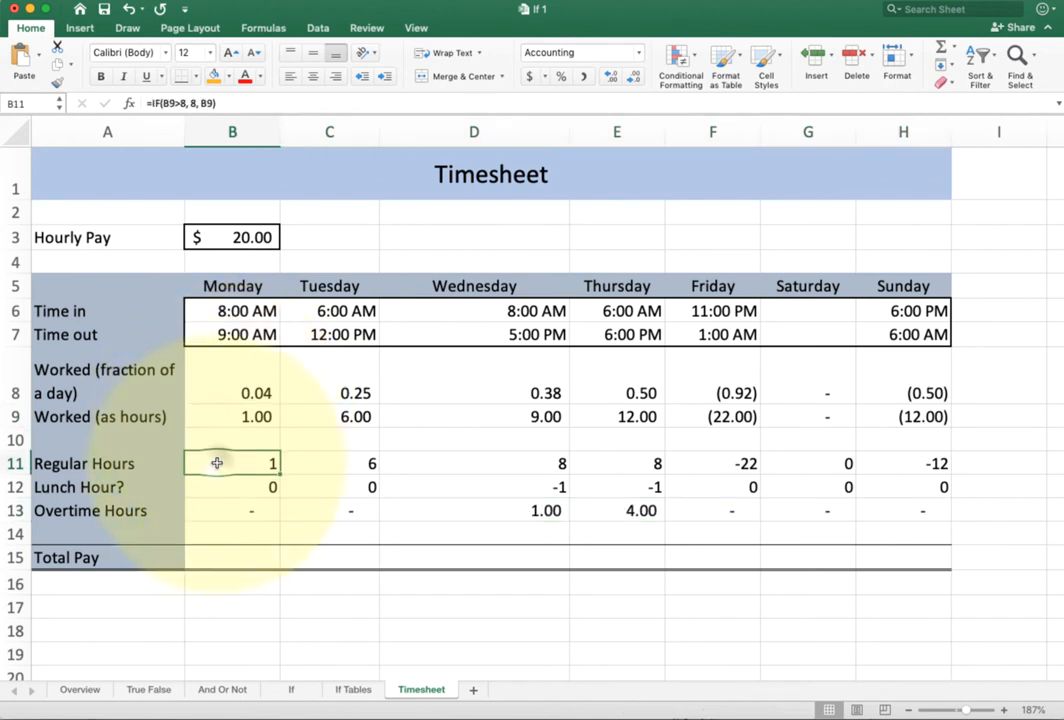
{"action": "left_click", "coordinate": [230, 488]}
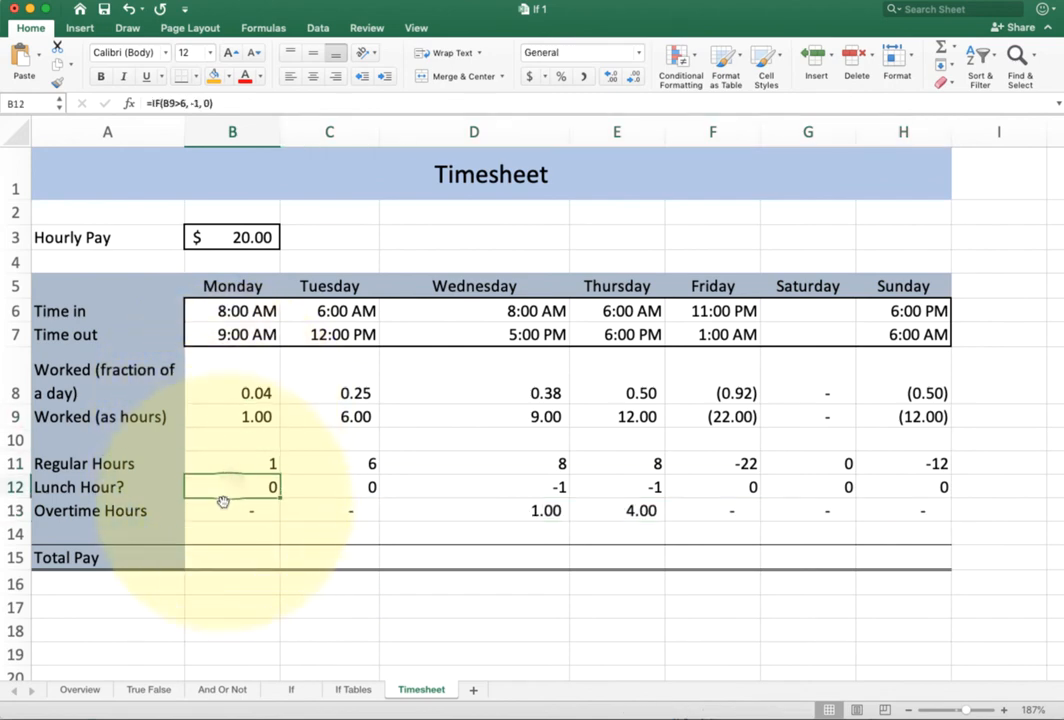
{"action": "left_click", "coordinate": [222, 511]}
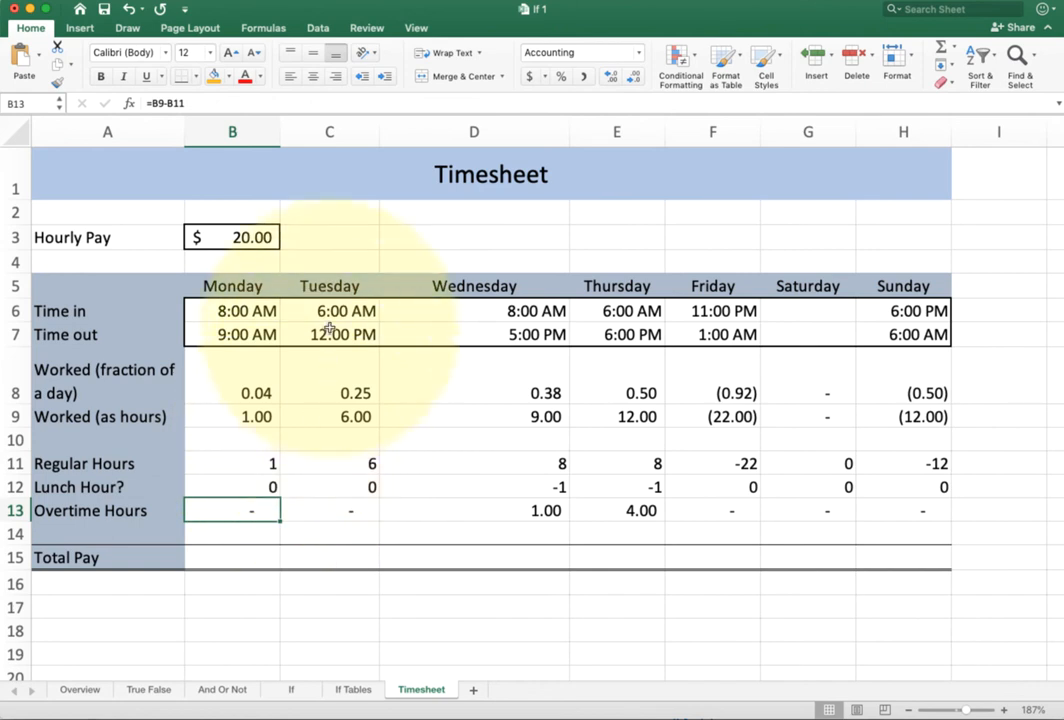
{"action": "left_click", "coordinate": [311, 416]}
{"action": "left_click", "coordinate": [316, 463]}
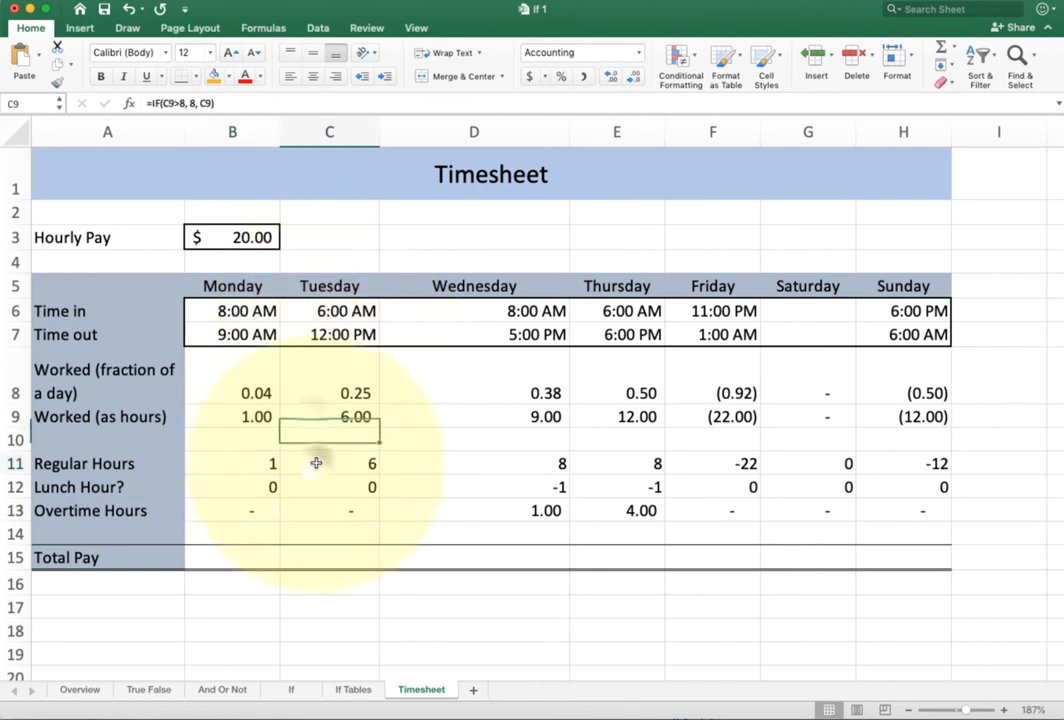
{"action": "left_click", "coordinate": [318, 486]}
{"action": "left_click", "coordinate": [318, 510]}
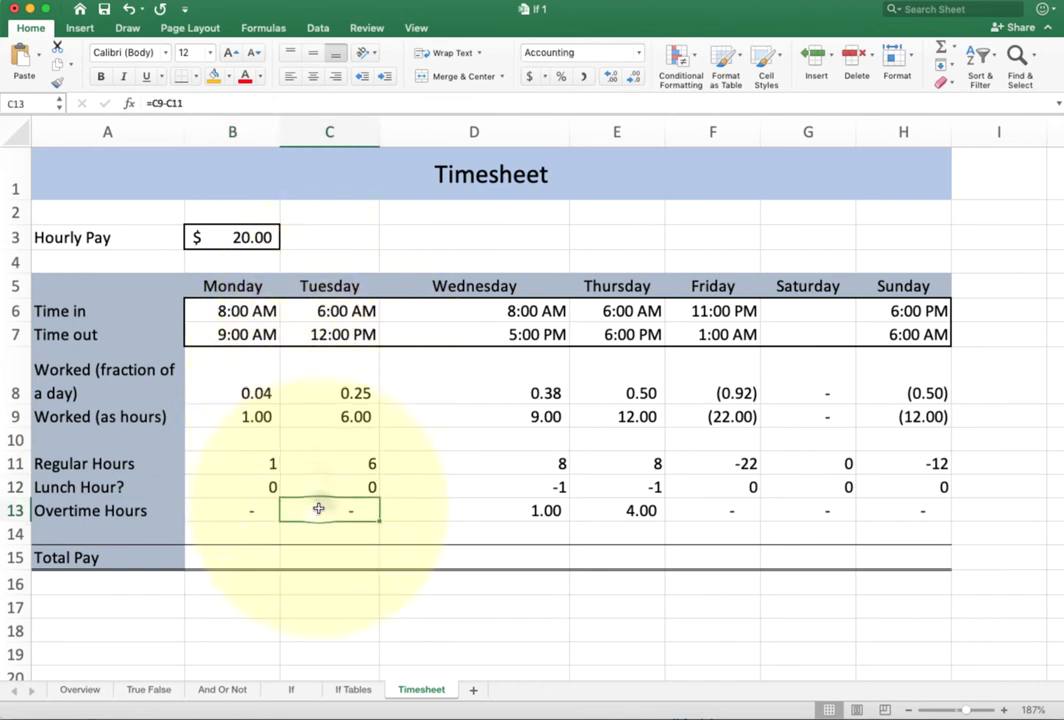
{"action": "left_click", "coordinate": [484, 460]}
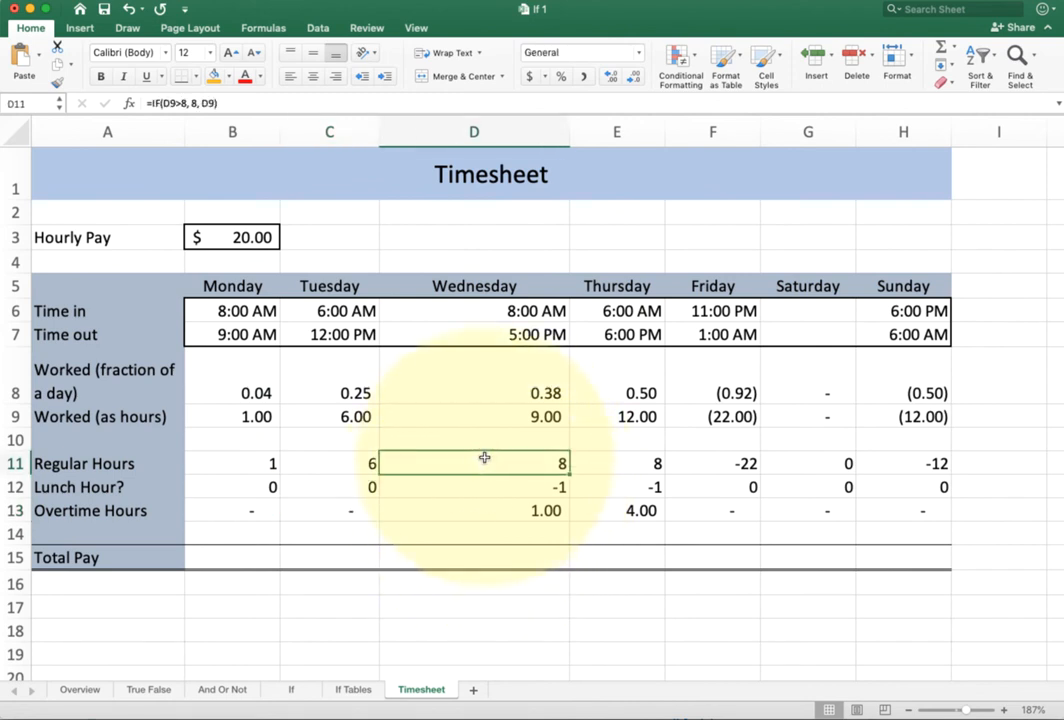
{"action": "left_click", "coordinate": [477, 488]}
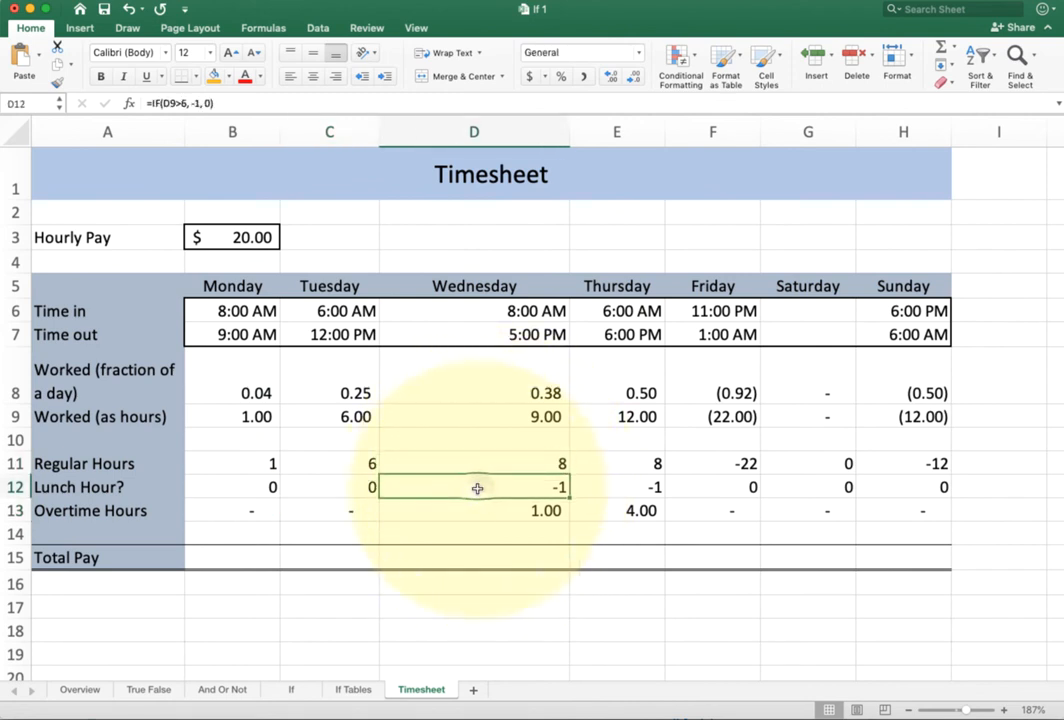
{"action": "left_click", "coordinate": [477, 513]}
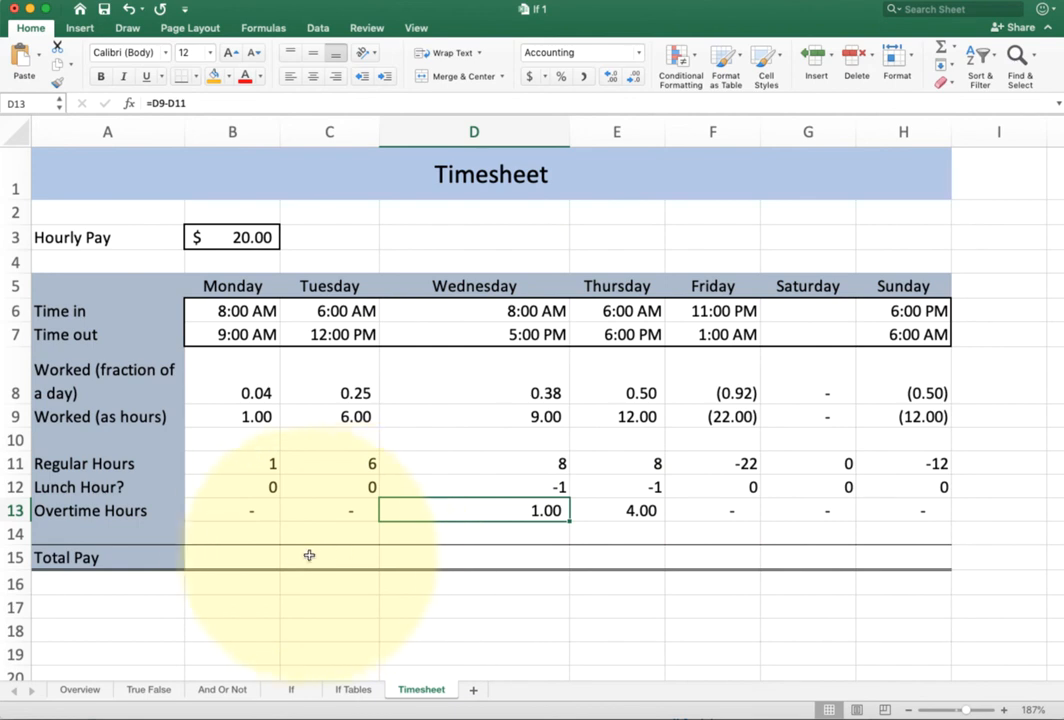
{"action": "left_click", "coordinate": [247, 556]}
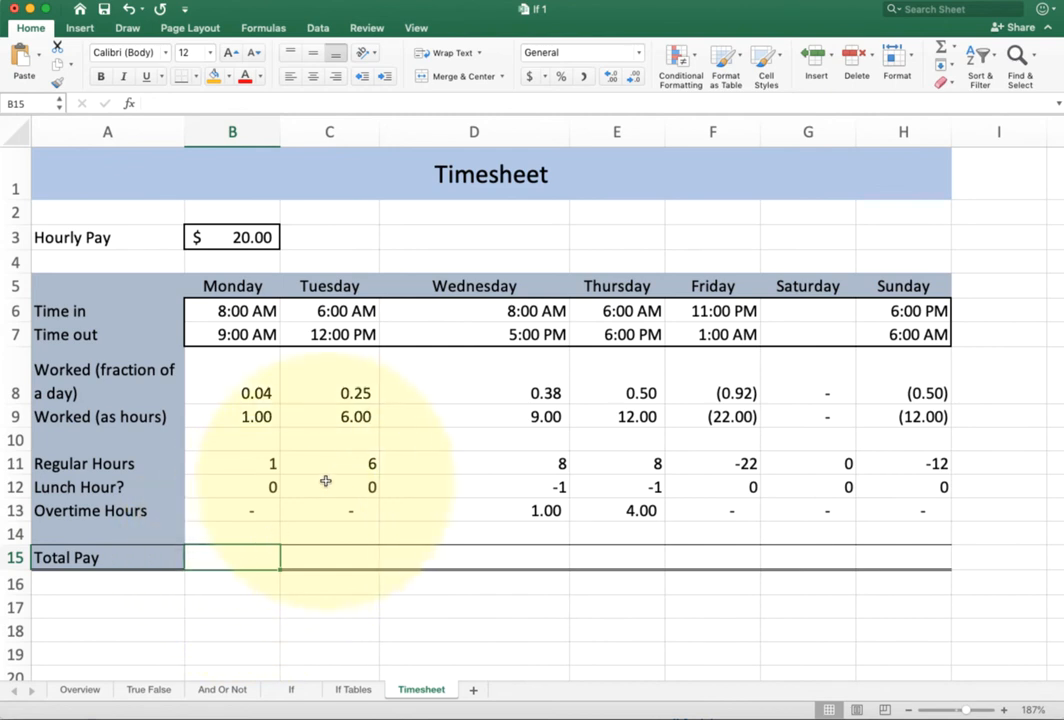
{"action": "left_click", "coordinate": [330, 132]}
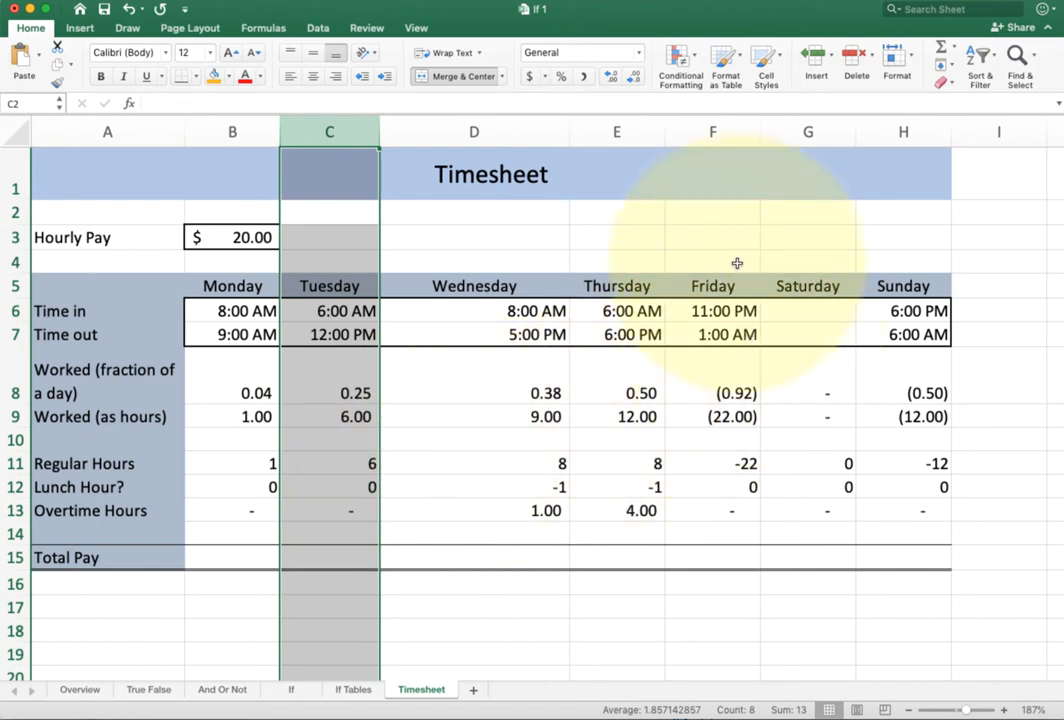
{"action": "left_click", "coordinate": [720, 133]}
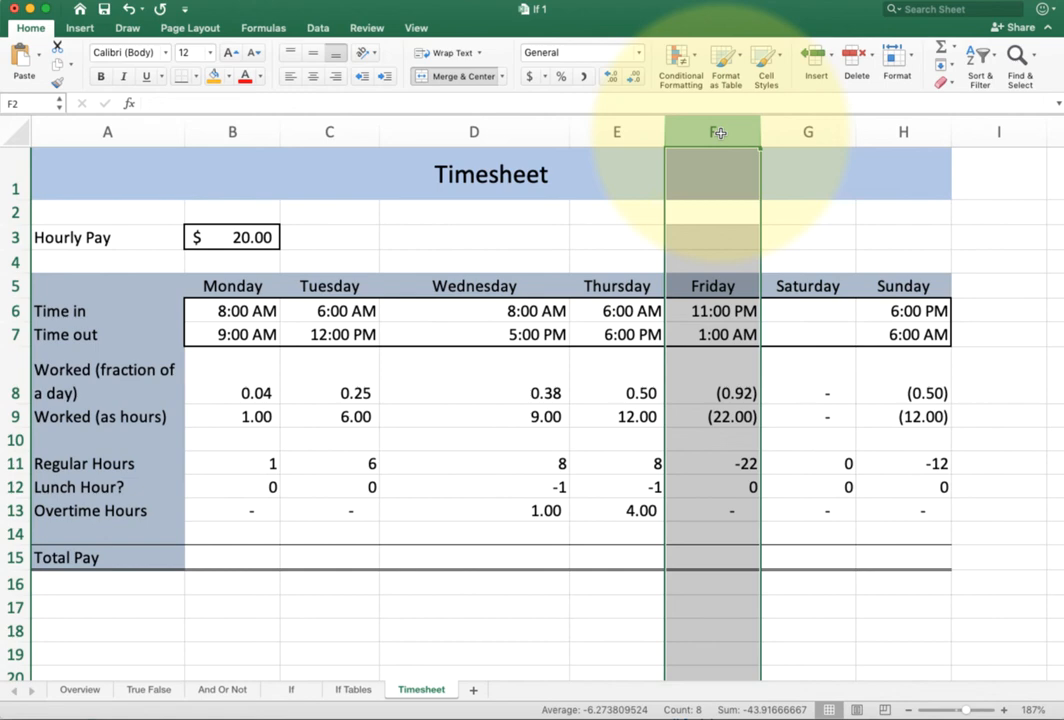
{"action": "left_click", "coordinate": [905, 132]}
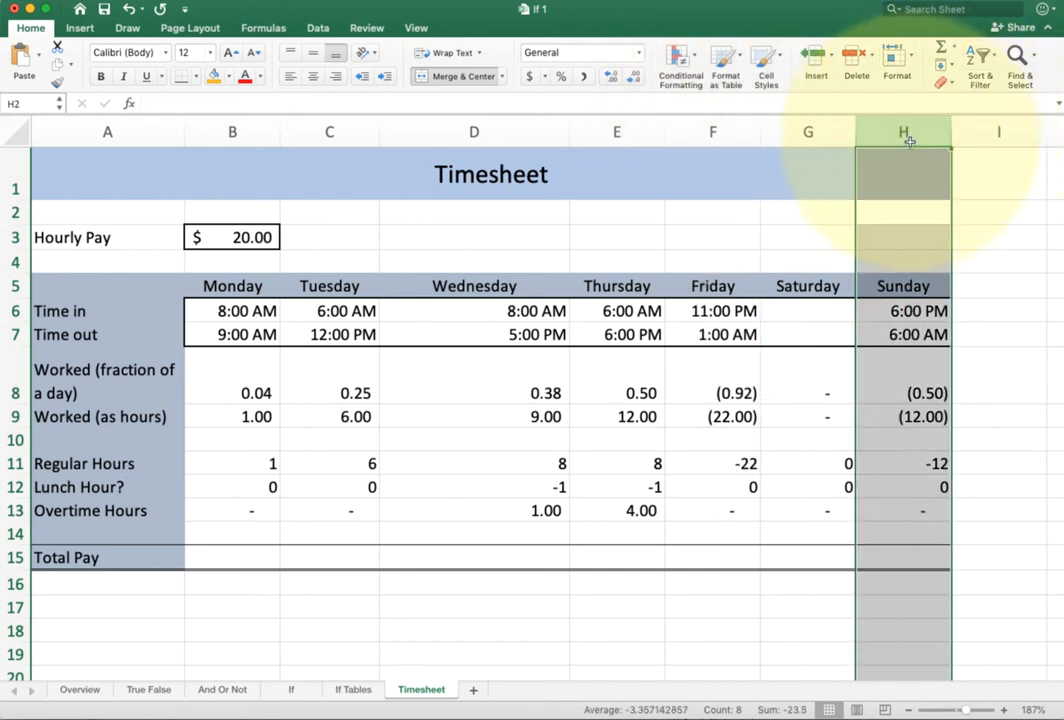
{"action": "left_click_drag", "start_coordinate": [712, 311], "coordinate": [888, 333]}
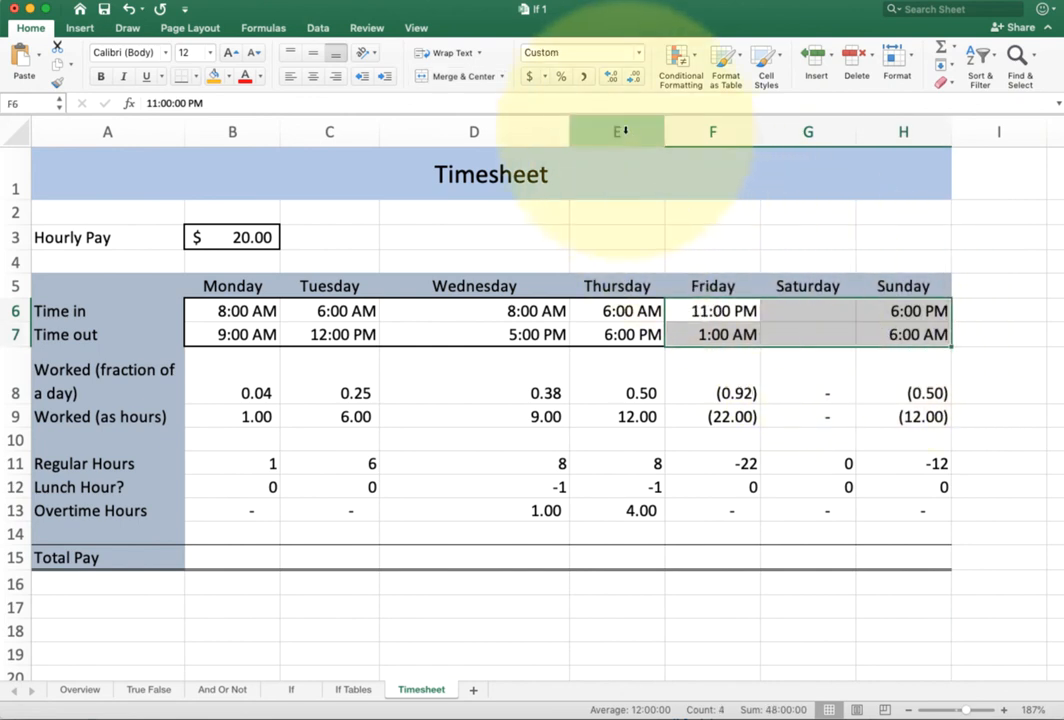
{"action": "left_click", "coordinate": [583, 76]}
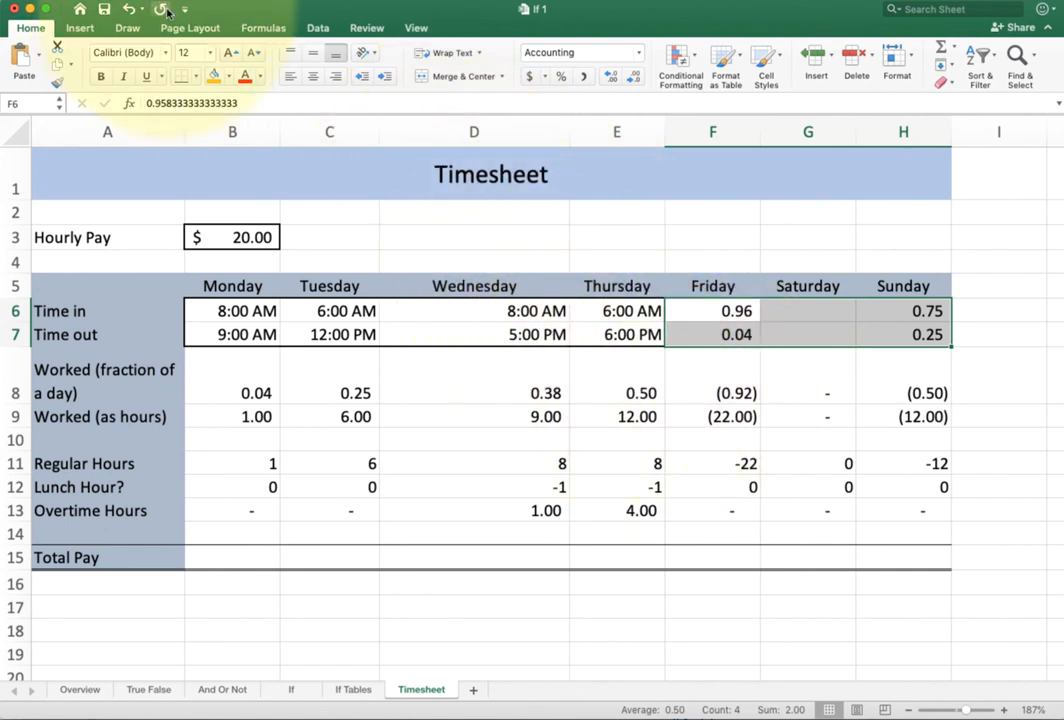
{"action": "left_click", "coordinate": [128, 9]}
{"action": "left_click", "coordinate": [709, 385]}
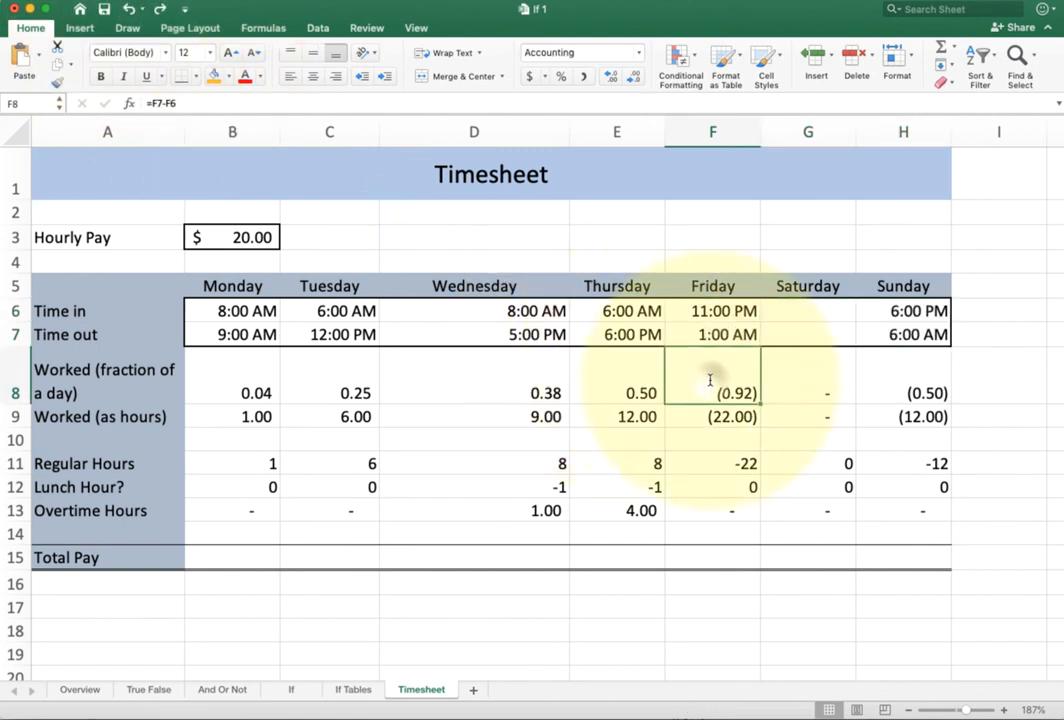
{"action": "double_click", "coordinate": [709, 385]}
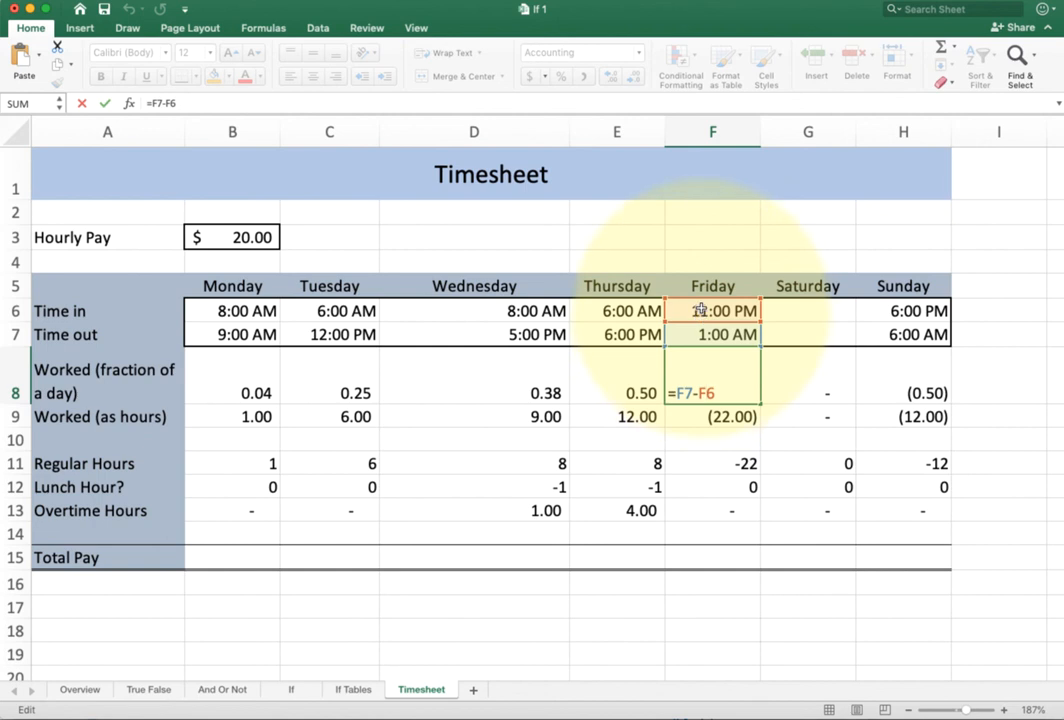
{"action": "double_click", "coordinate": [679, 393]}
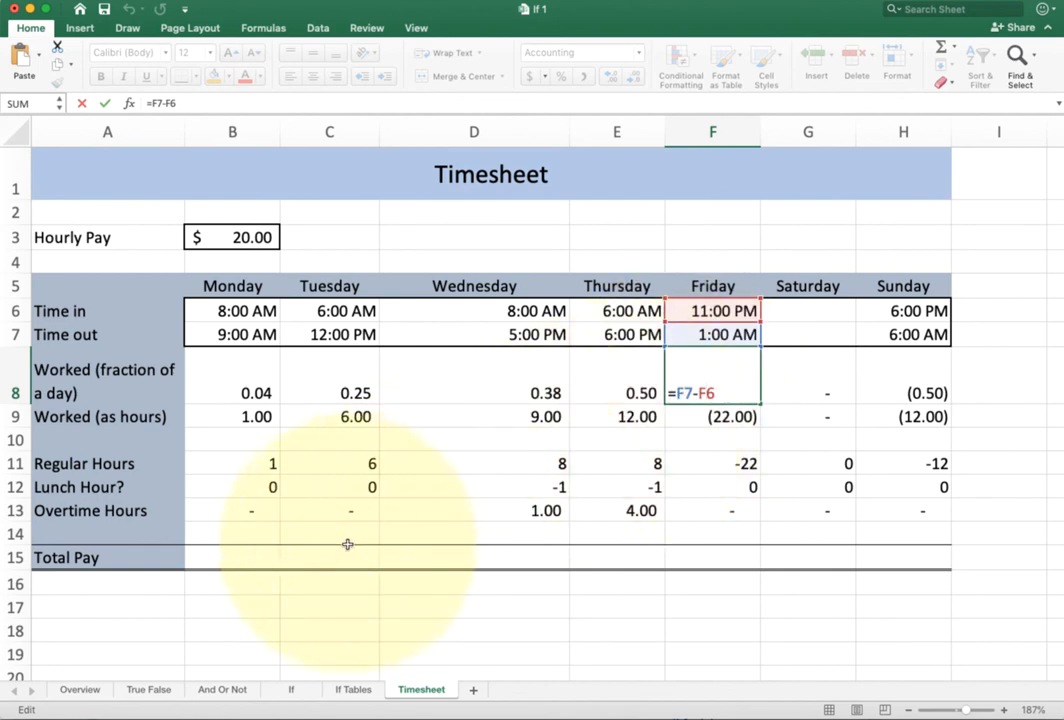
- Commit Friday's worked-fraction formula (still showing hash marks) and select the blank Total Pay cell
{"action": "left_click", "coordinate": [273, 555]}
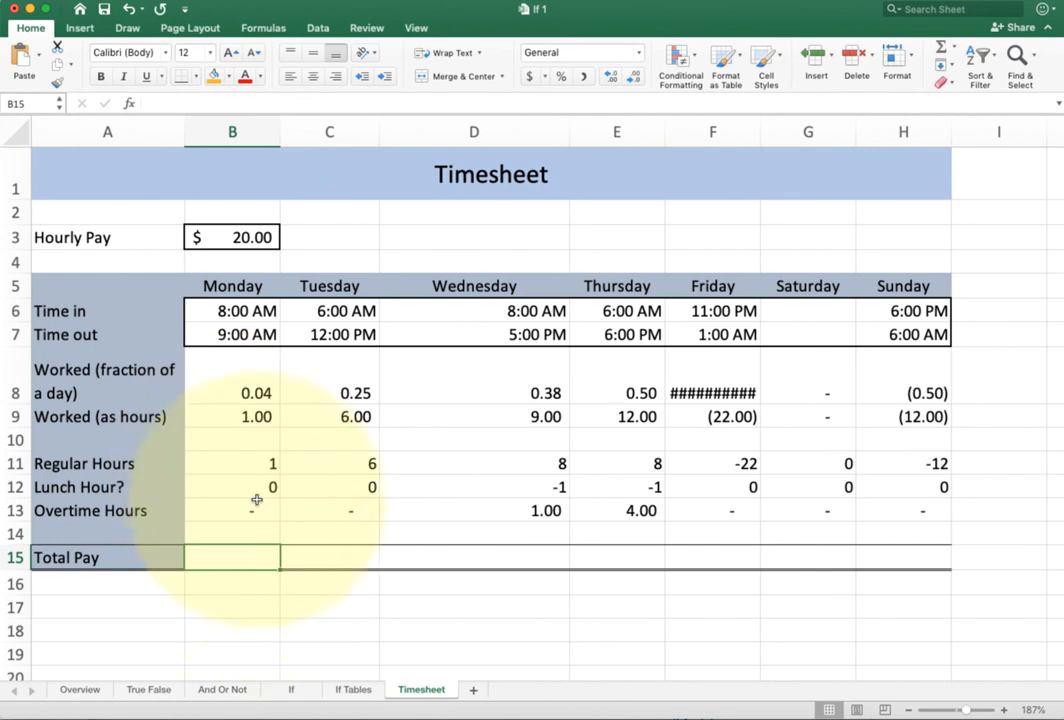